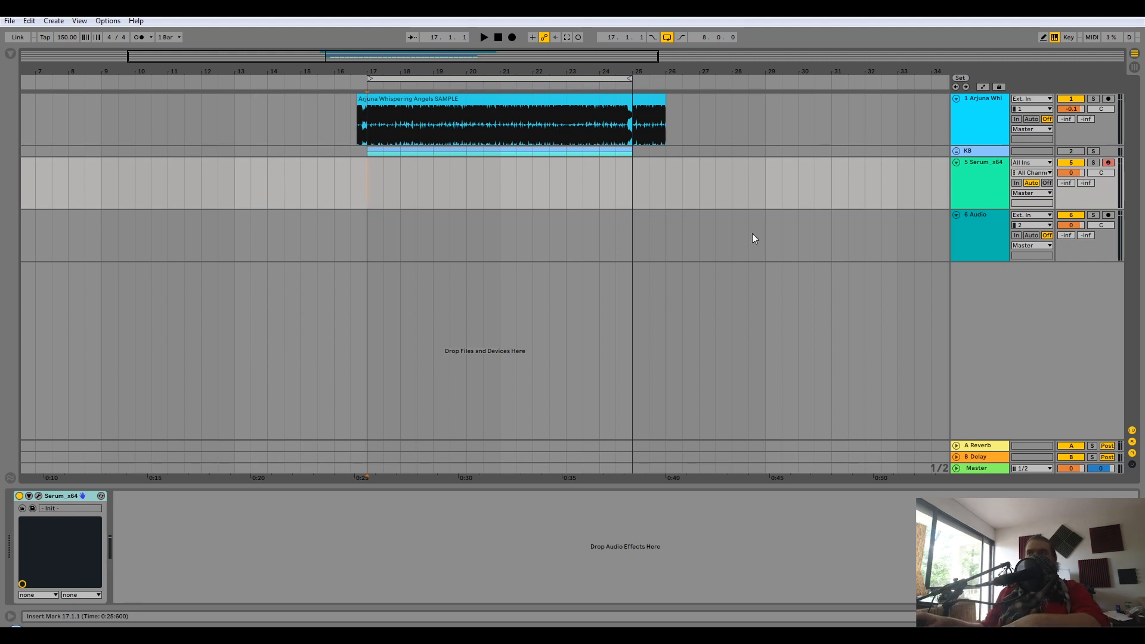
- Solo the Arjuna Whispering Angels sample track and audition its looped section from bar 17 several times
click(1093, 98)
key(space)
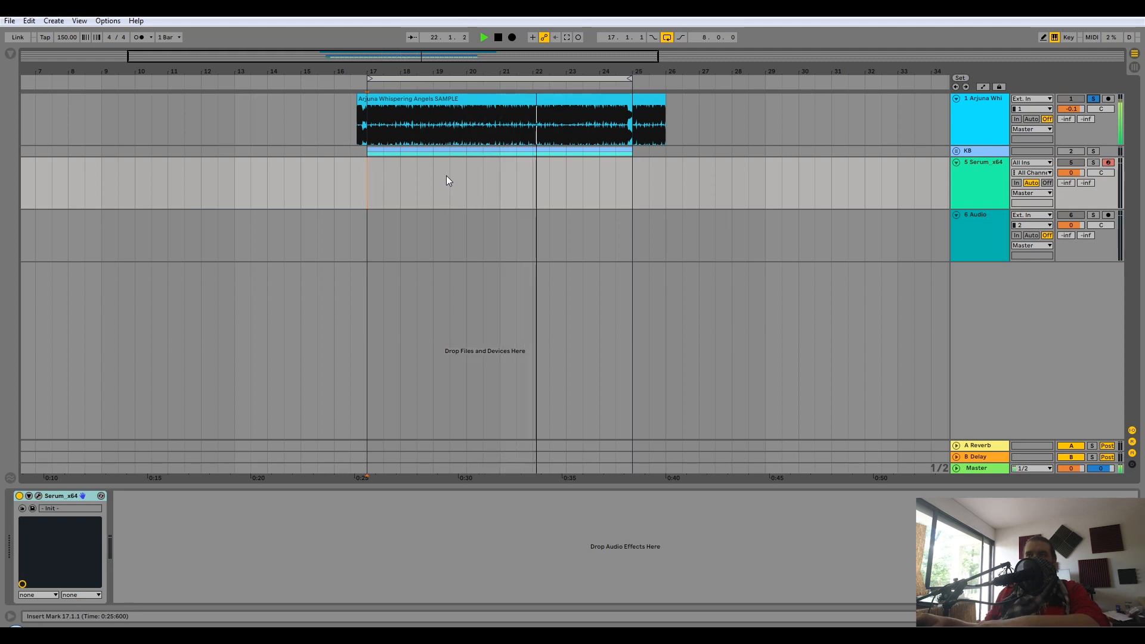
key(space)
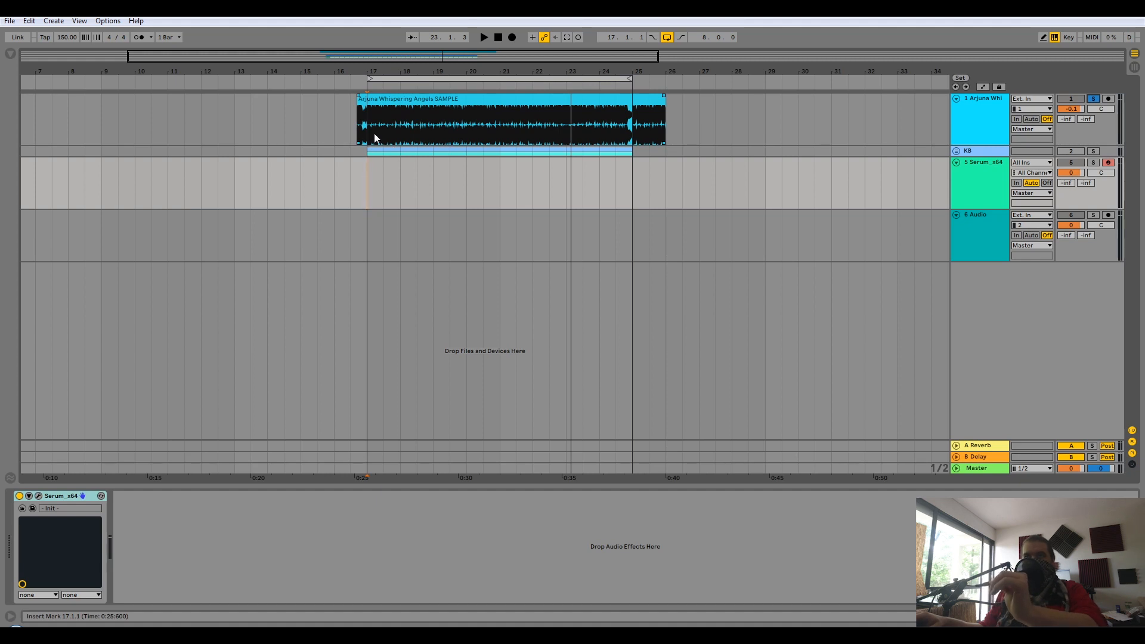
key(space)
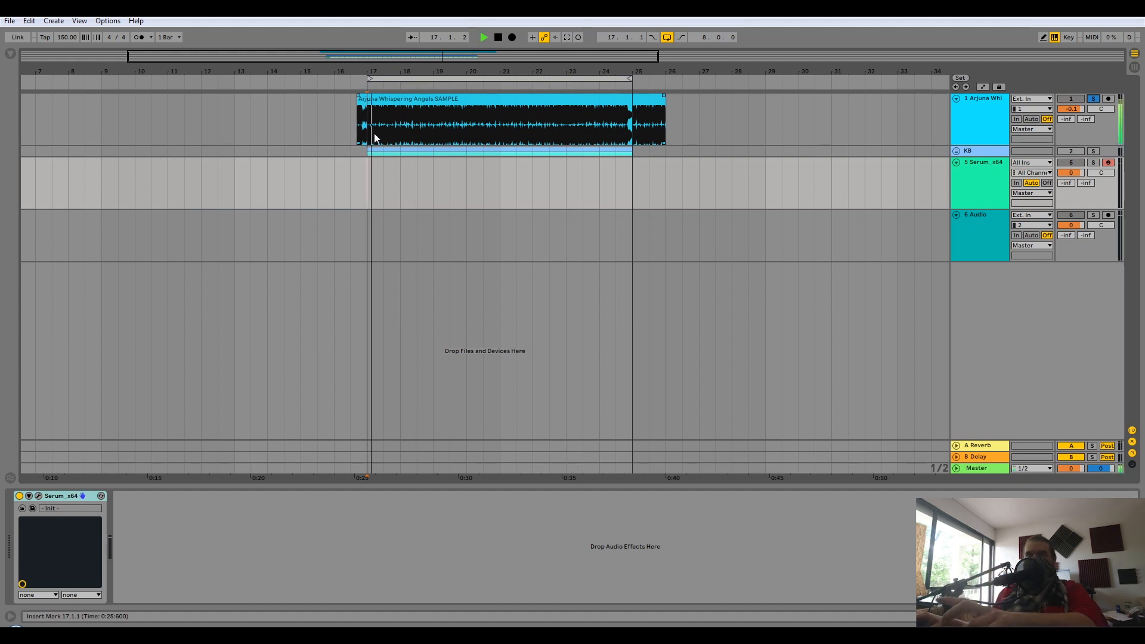
key(space)
key(space)
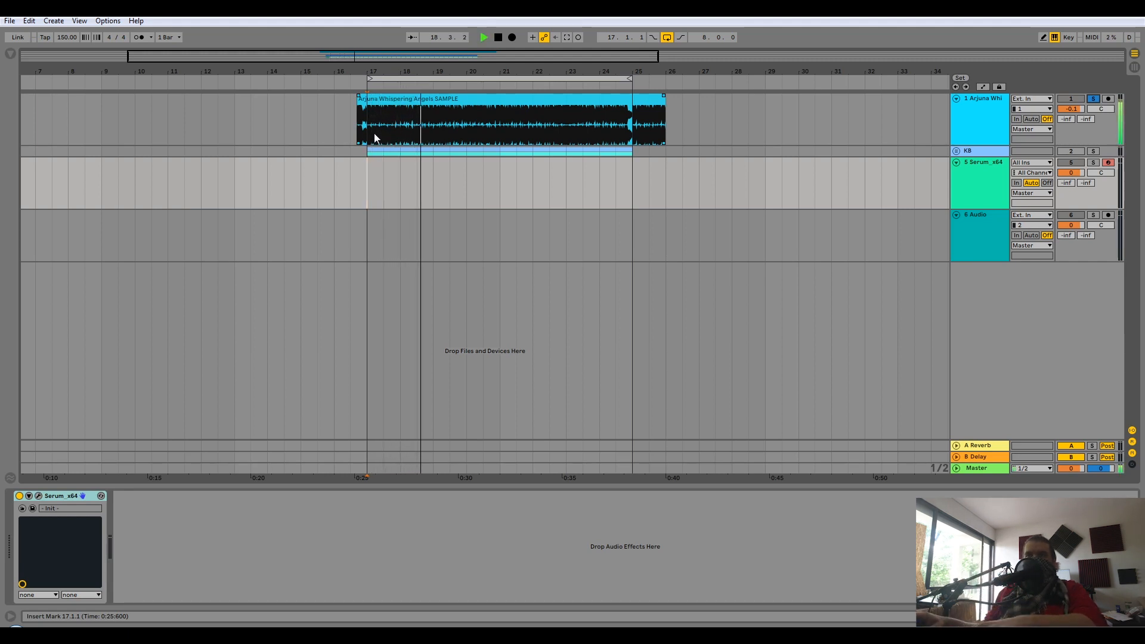
key(space)
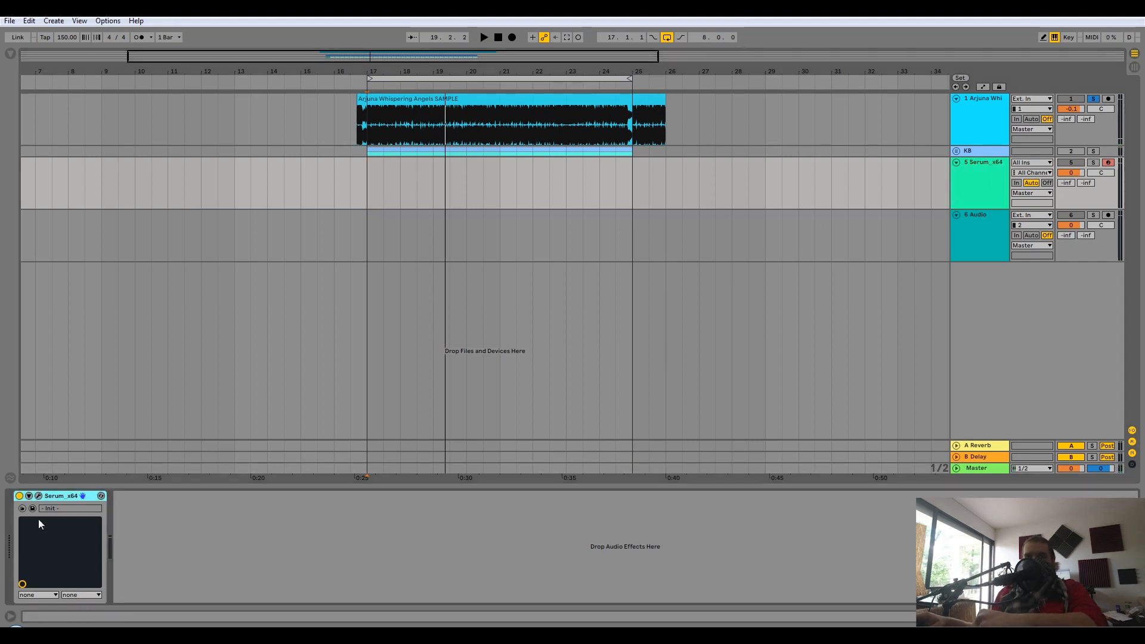
- With the Serum track soloed, load the Basic Shapes wavetable into Serum's oscillator A and move its wavetable position to the square wave
click(40, 496)
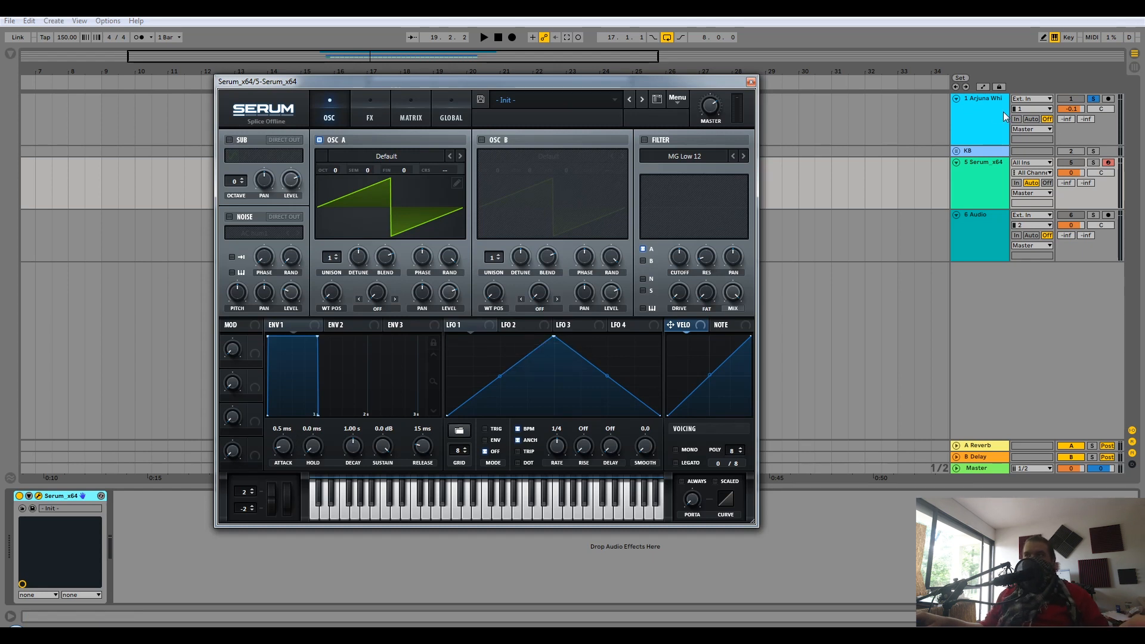
click(1091, 161)
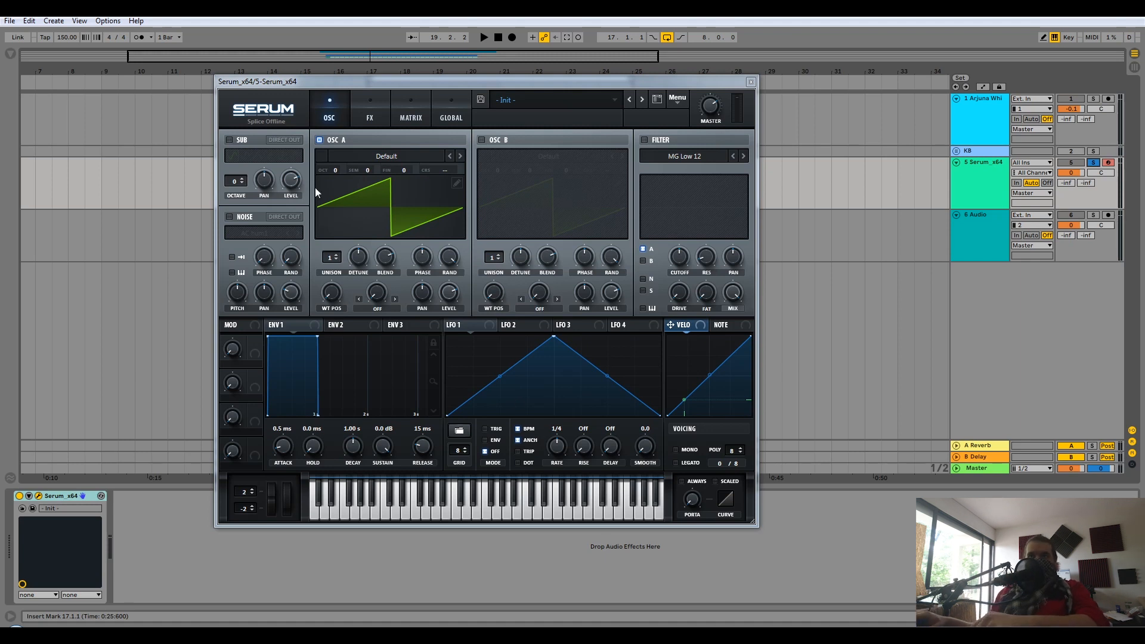
click(387, 156)
mouse_move(401, 185)
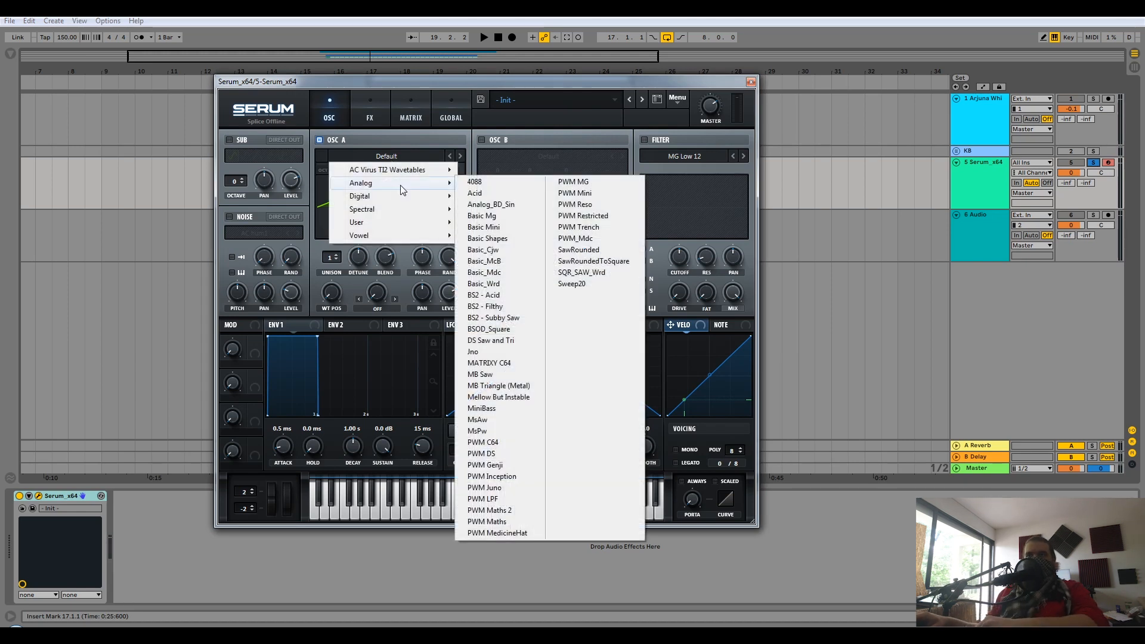
click(486, 238)
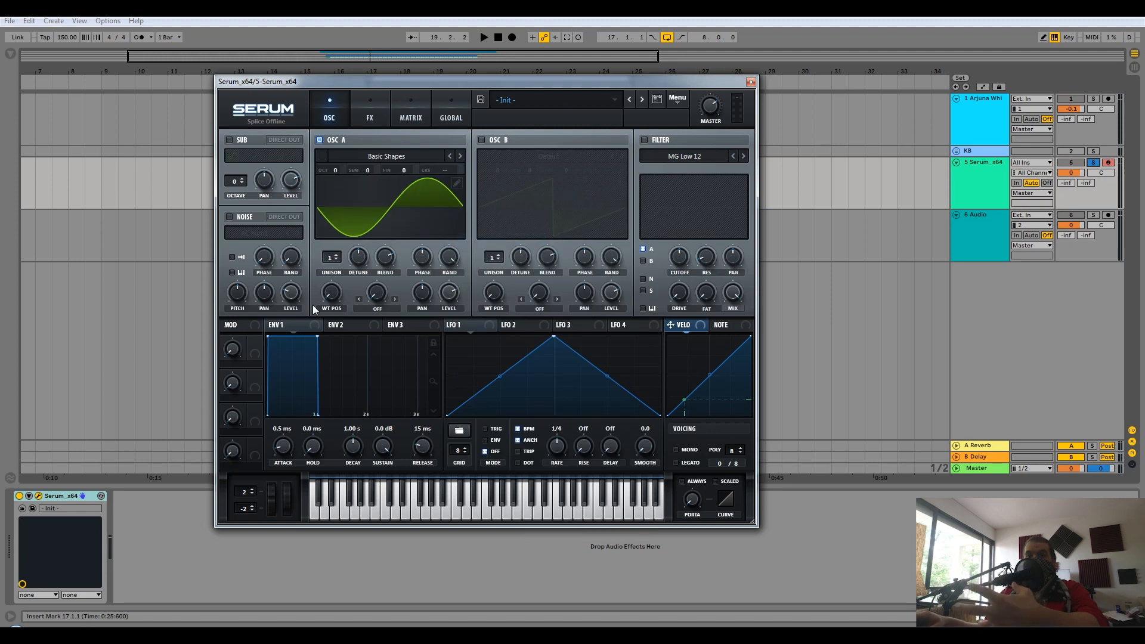
drag(332, 293, 348, 291)
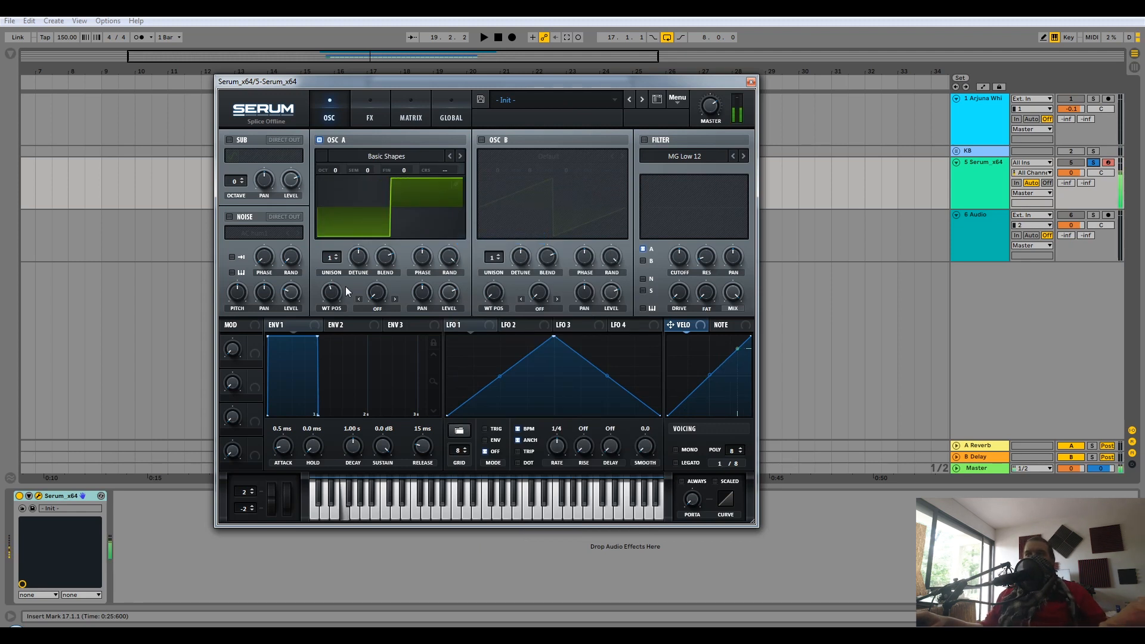
- Enable Serum's filter, set its type to Band 24, lower the cutoff and raise the drive
click(644, 140)
click(703, 156)
mouse_move(686, 169)
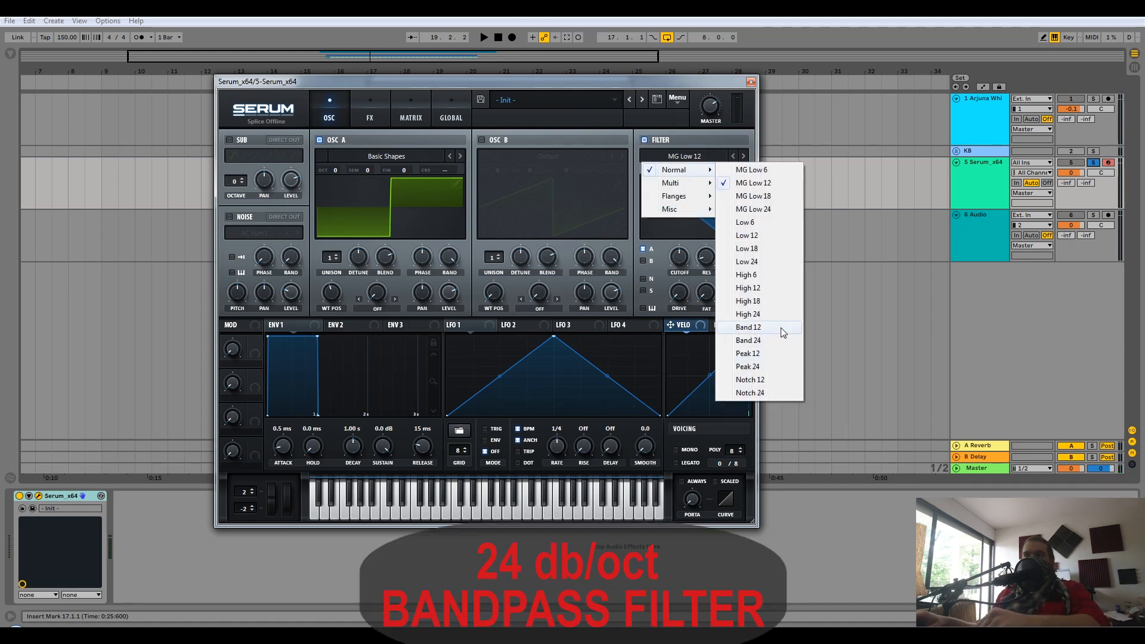
click(790, 345)
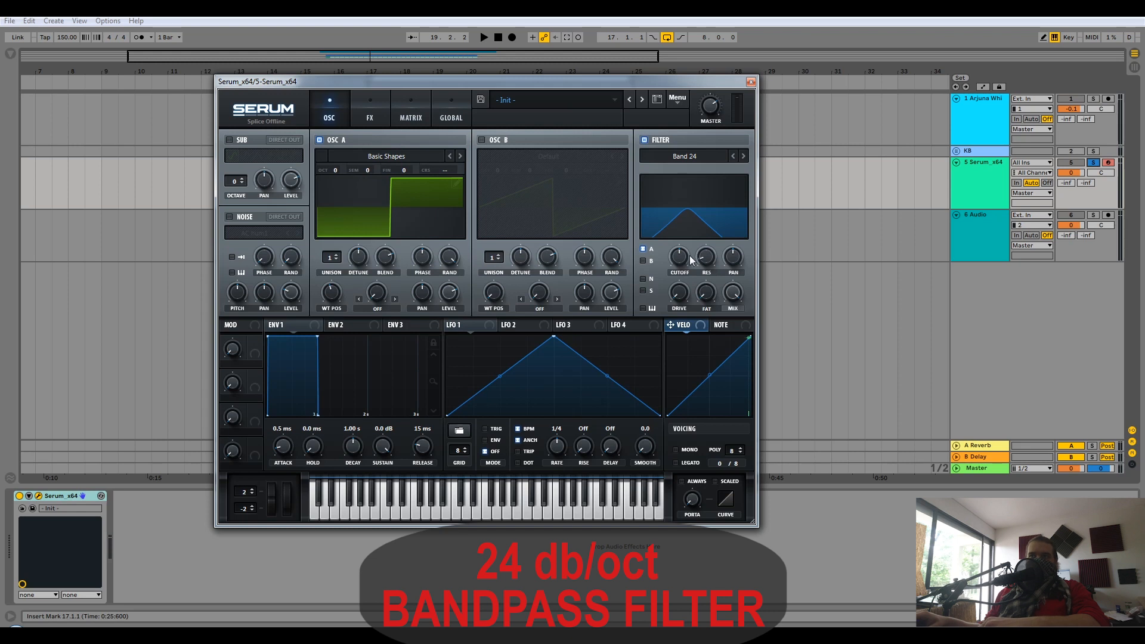
drag(666, 269, 713, 235)
drag(681, 295, 681, 265)
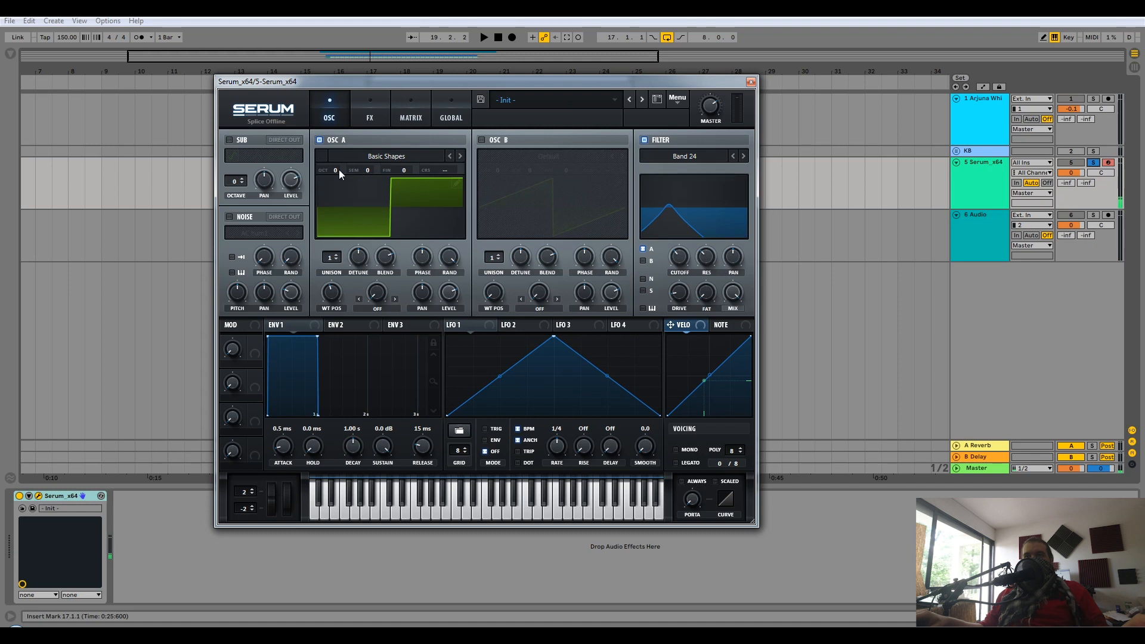
- Set oscillator A's octave to -2, and assign LFO 1 to its coarse pitch and LFO 2 to the filter cutoff
drag(338, 169, 337, 211)
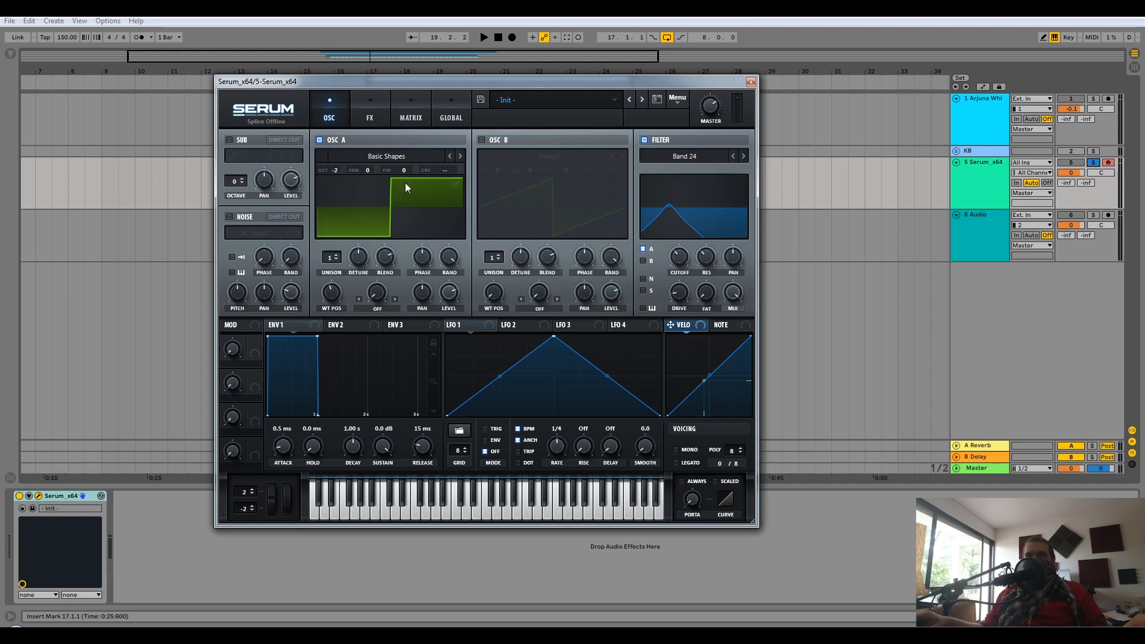
drag(471, 325, 454, 179)
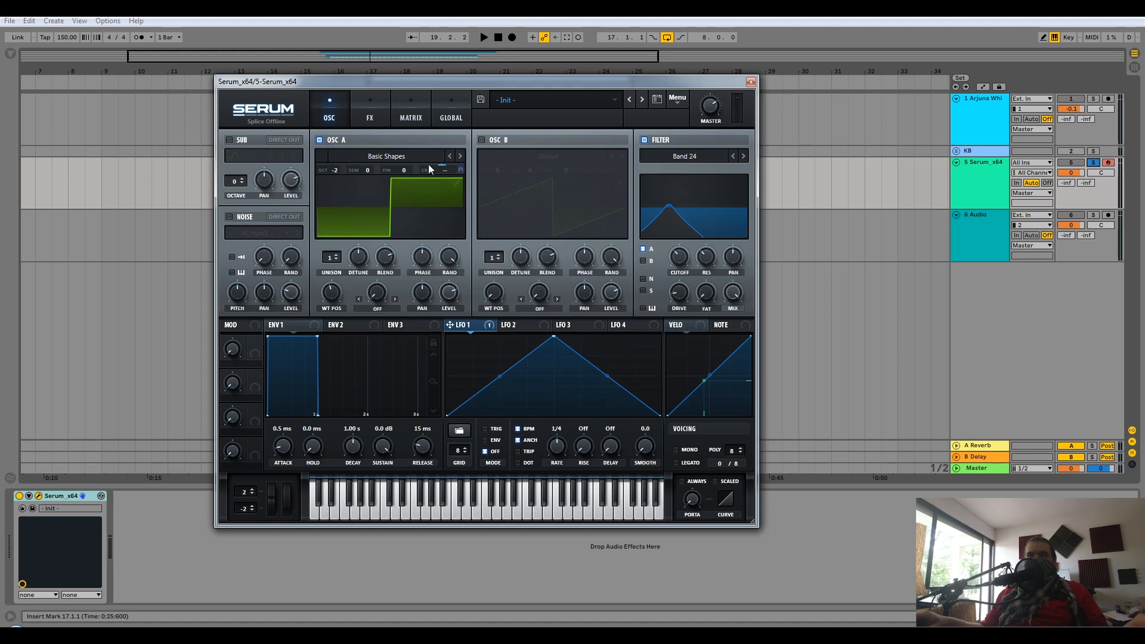
click(518, 328)
drag(517, 327, 655, 248)
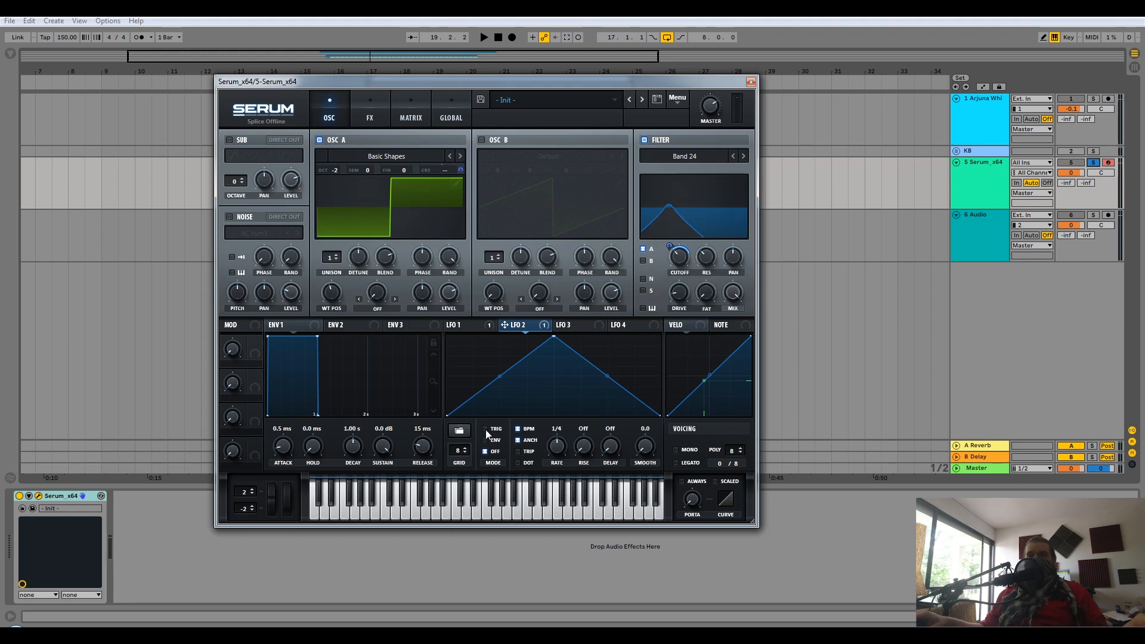
- Set LFO 1 to Trig mode and increase its modulation amount on oscillator A's coarse pitch in the modulation matrix
click(471, 328)
click(485, 428)
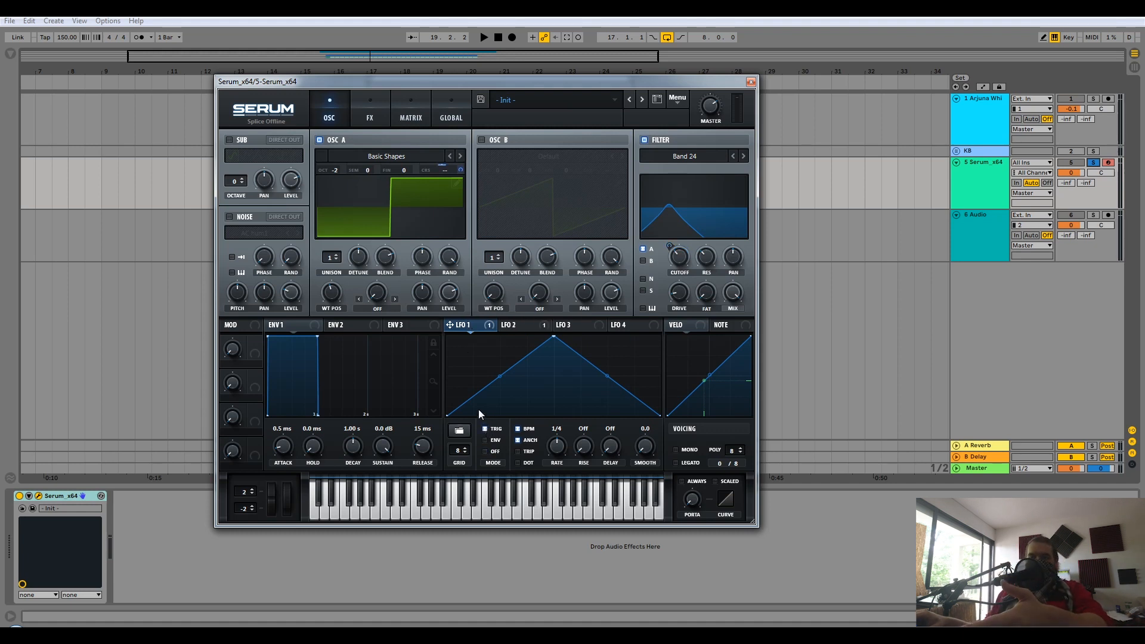
click(370, 114)
click(412, 107)
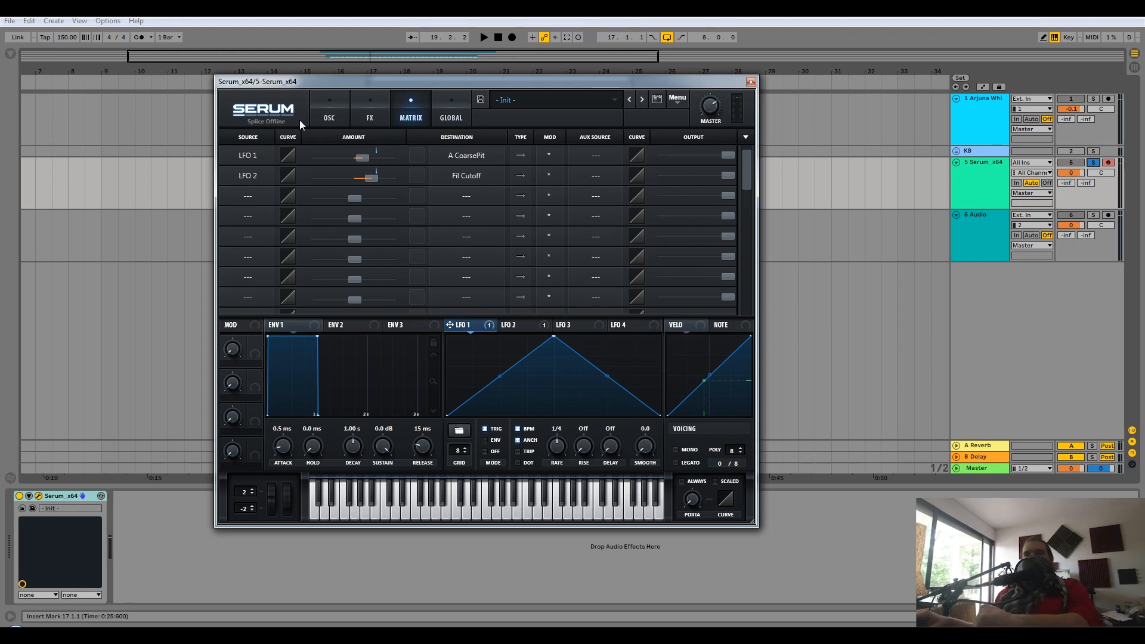
drag(359, 157, 367, 156)
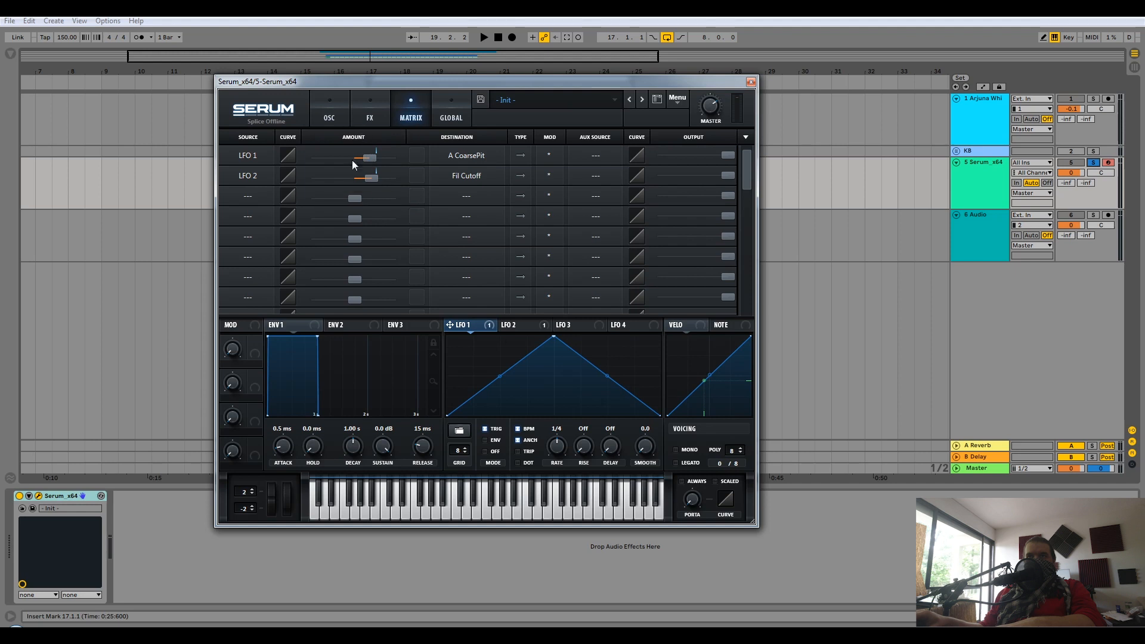
- Reshape LFO 1 and LFO 2 into straight rising ramps, and return to the oscillator view
drag(552, 338, 661, 338)
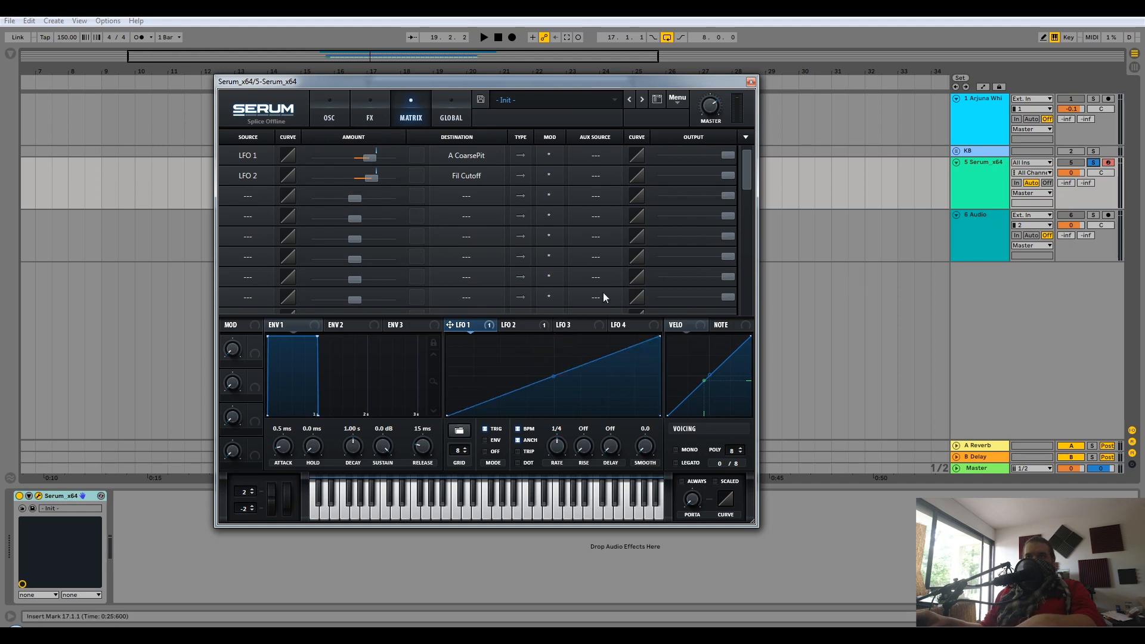
click(511, 325)
drag(553, 337, 660, 337)
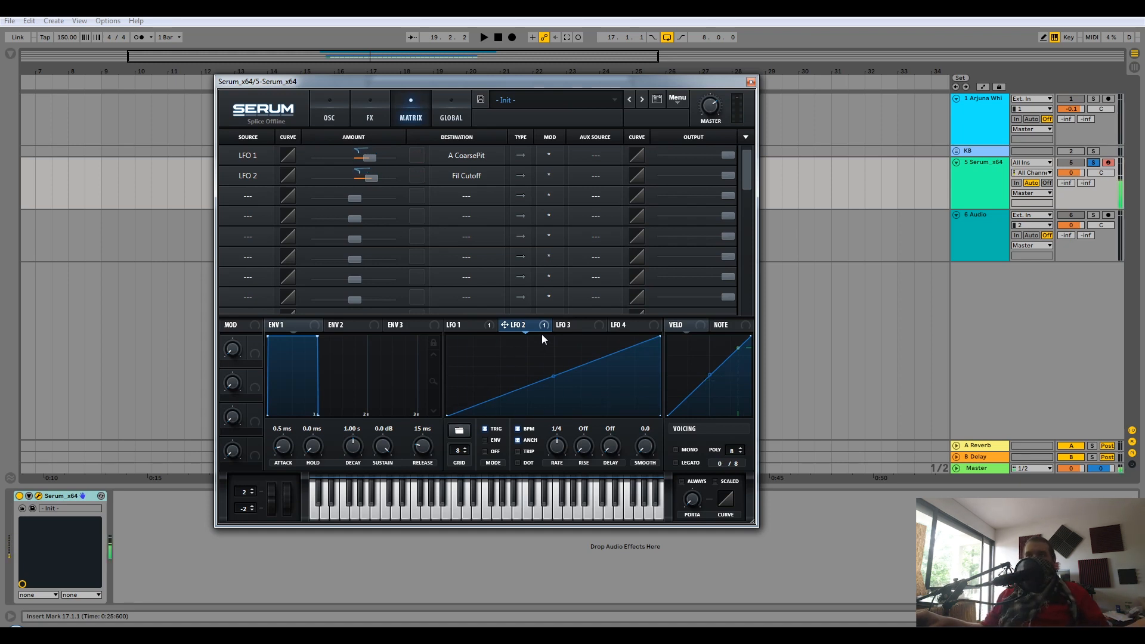
click(350, 112)
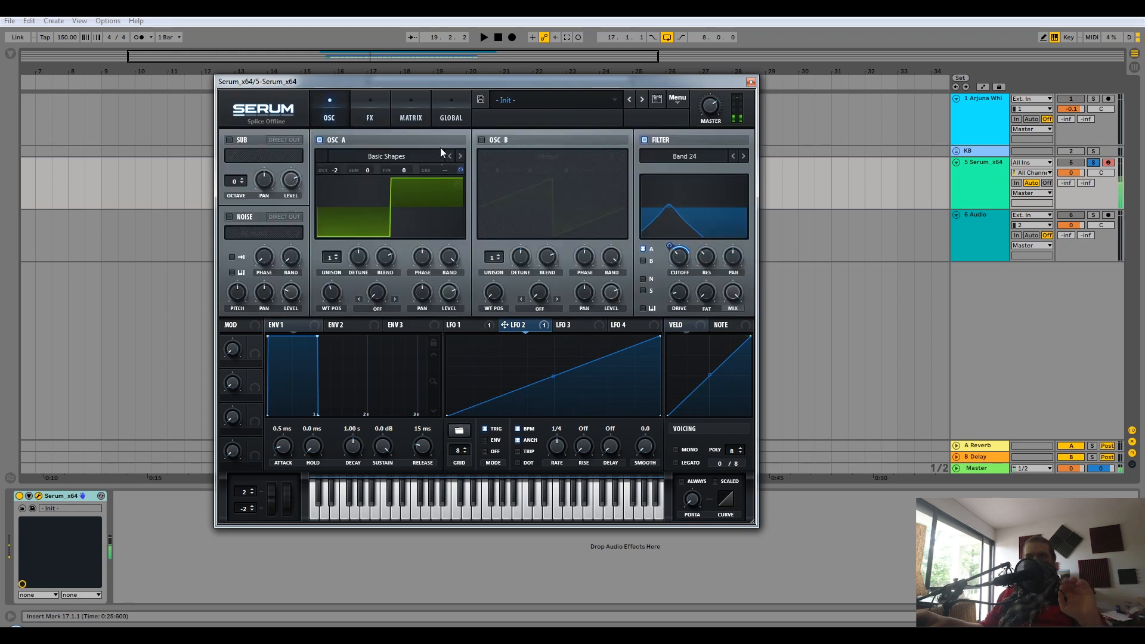
- Solo the Arjuna Whispering Angels sample track and listen to the reference sound again from bar 17
click(1094, 99)
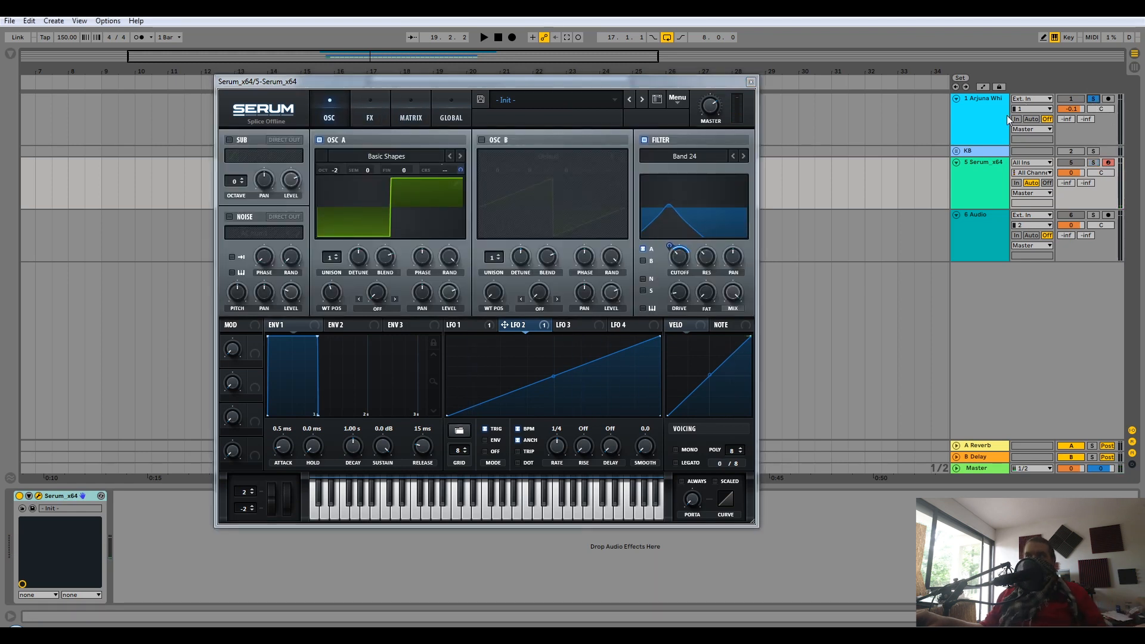
click(588, 145)
key(space)
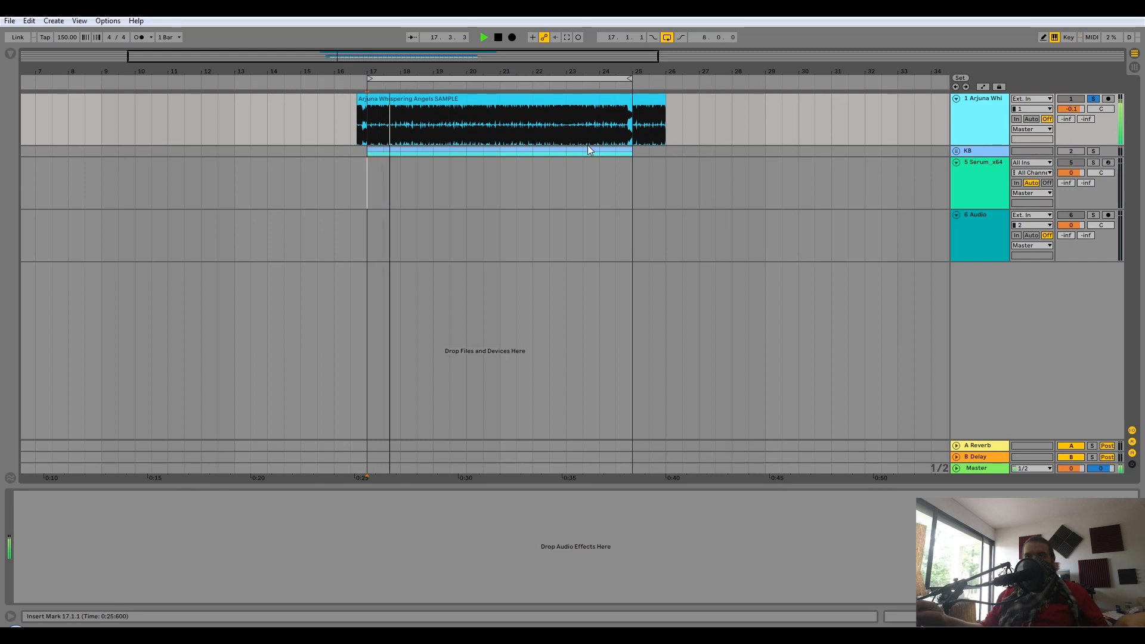
key(space)
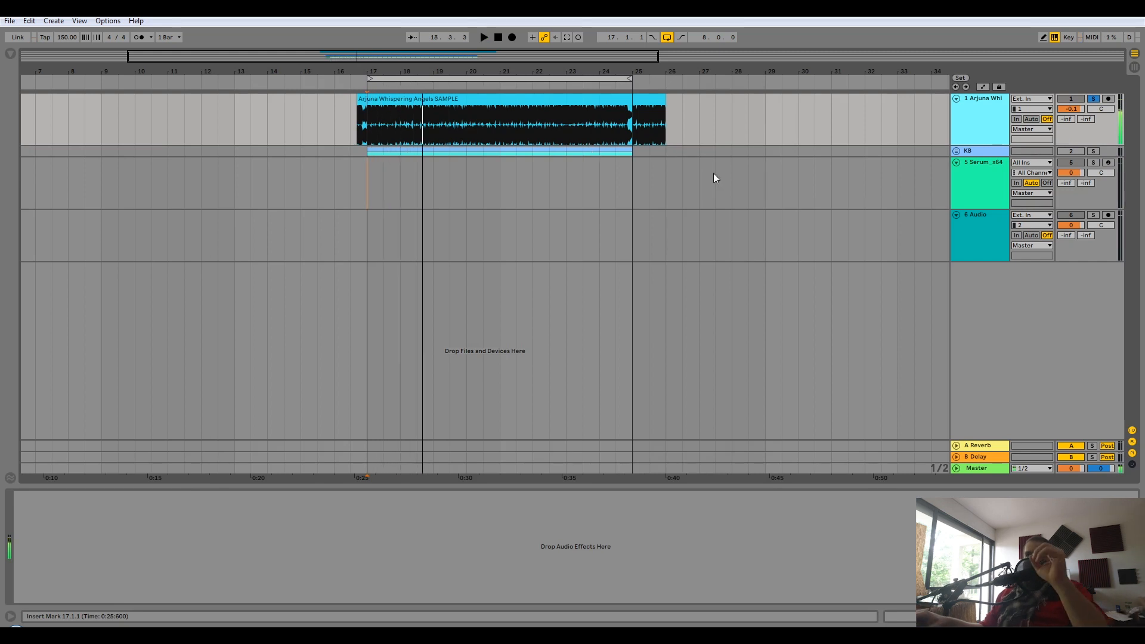
- Reshape LFO 1 into a curved rise with two peaks, a dip between them and a lowered end point, and solo the Serum track
click(976, 178)
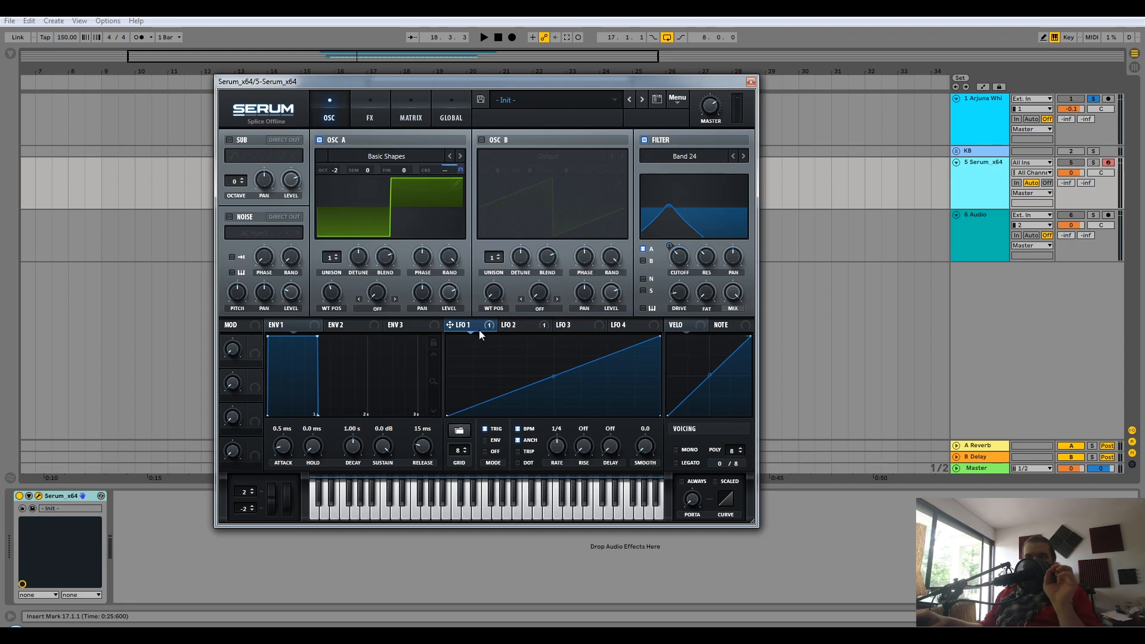
double_click(557, 350)
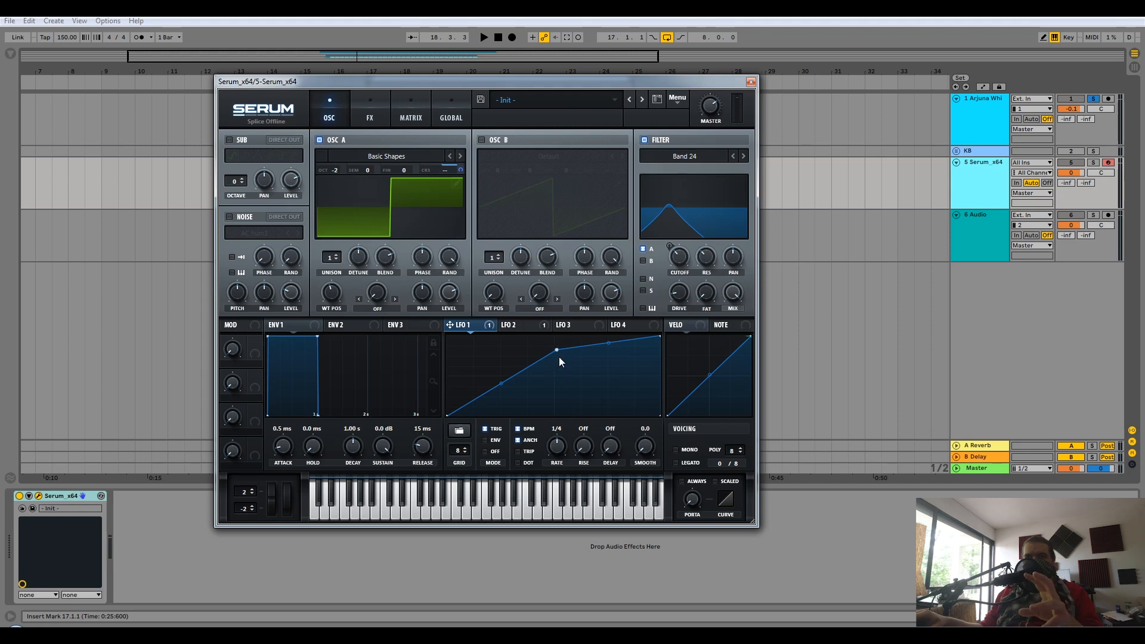
double_click(590, 374)
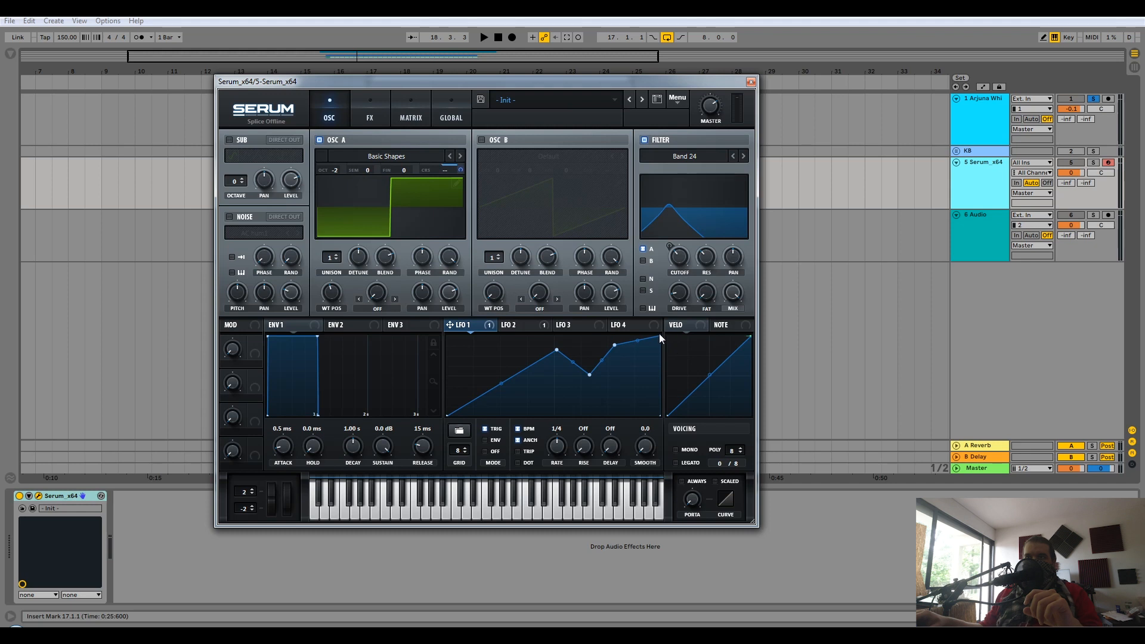
drag(659, 337, 621, 344)
click(1093, 162)
drag(501, 384, 501, 402)
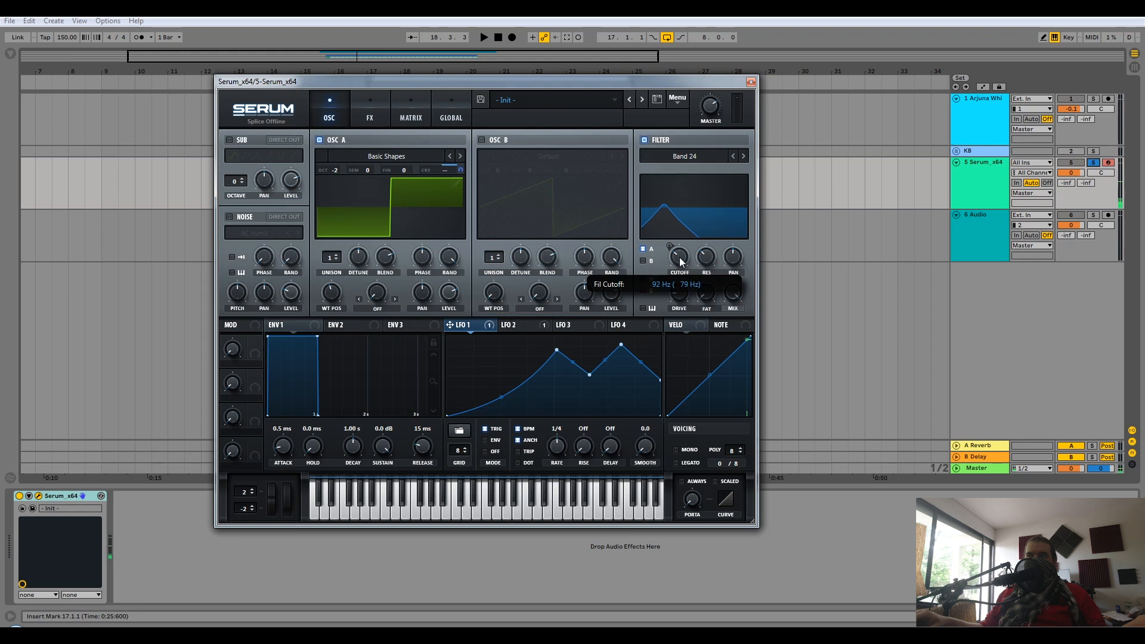
drag(557, 349, 559, 350)
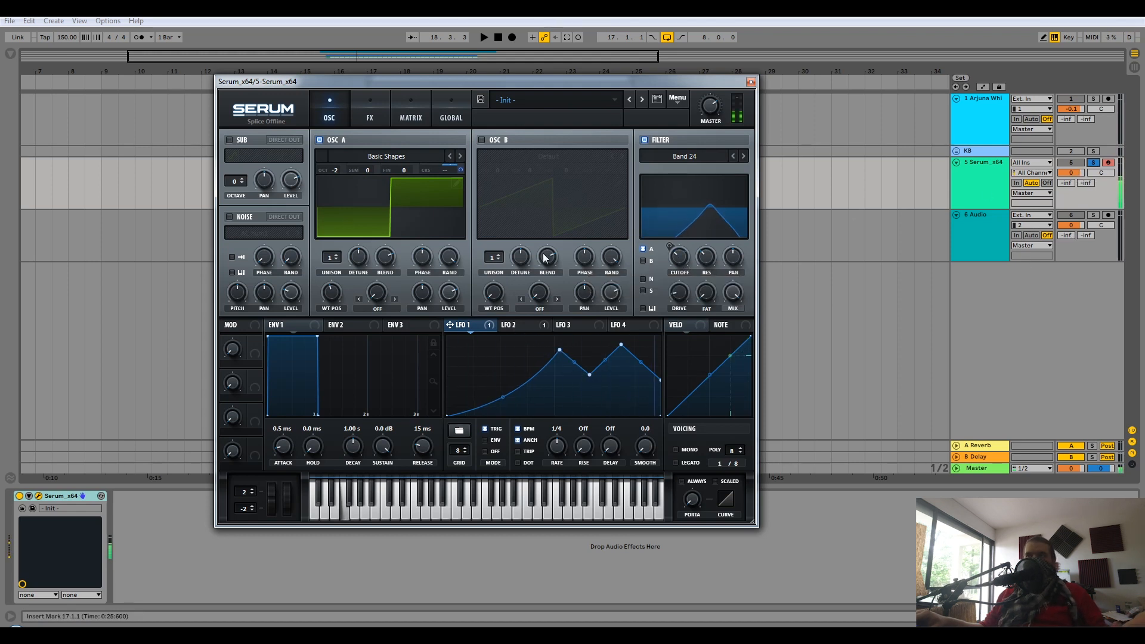
- Give LFO 2 a steep initial rise and an extra point near mid-curve, and raise the filter cutoff slightly
click(512, 325)
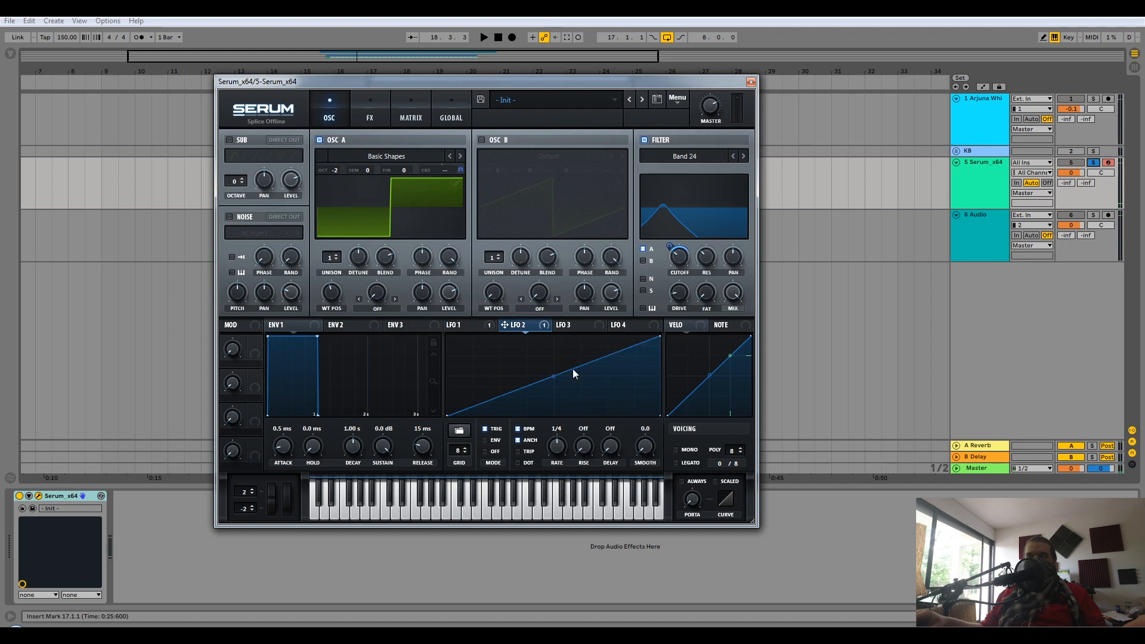
double_click(459, 386)
mouse_move(458, 385)
mouse_down()
mouse_move(458, 369)
mouse_move(459, 379)
mouse_up()
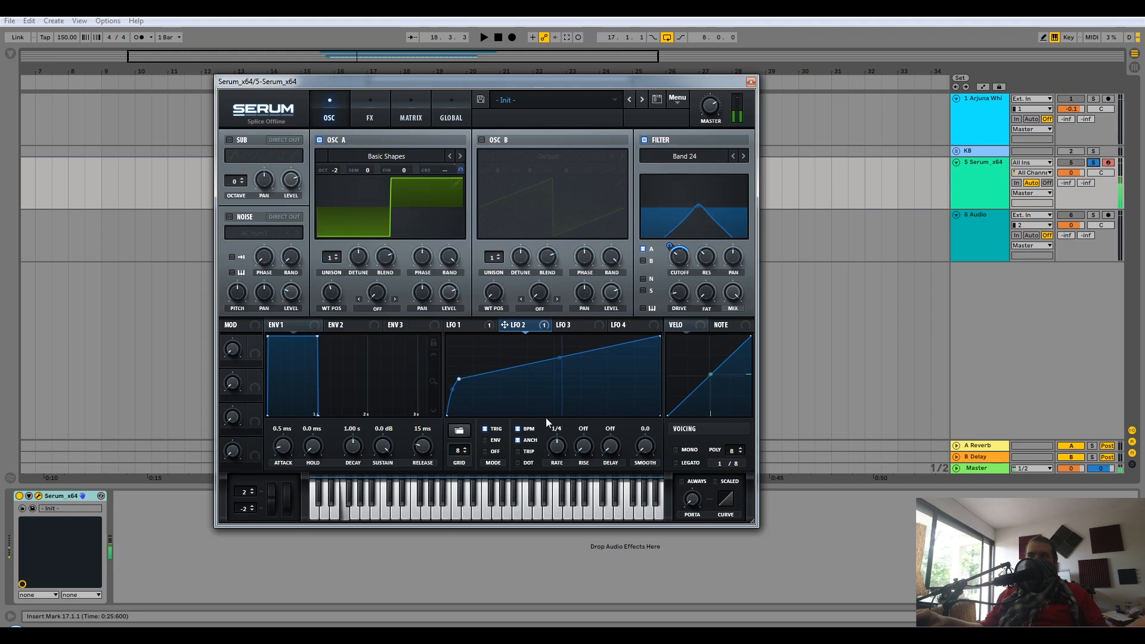
mouse_move(690, 258)
scroll(689, 257, up, 2)
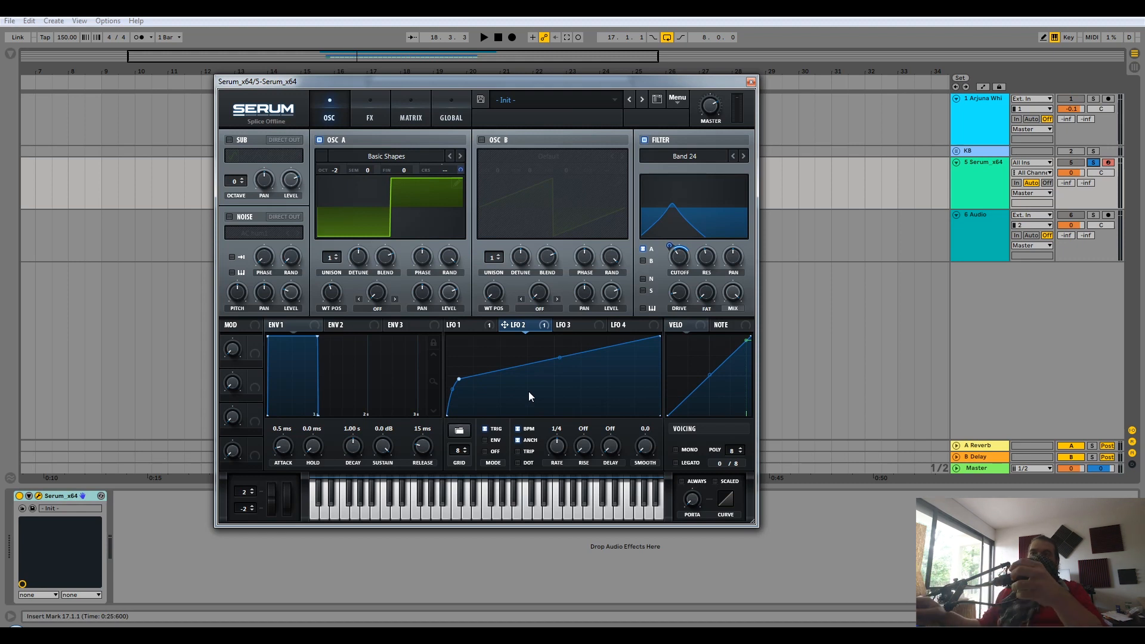
double_click(533, 359)
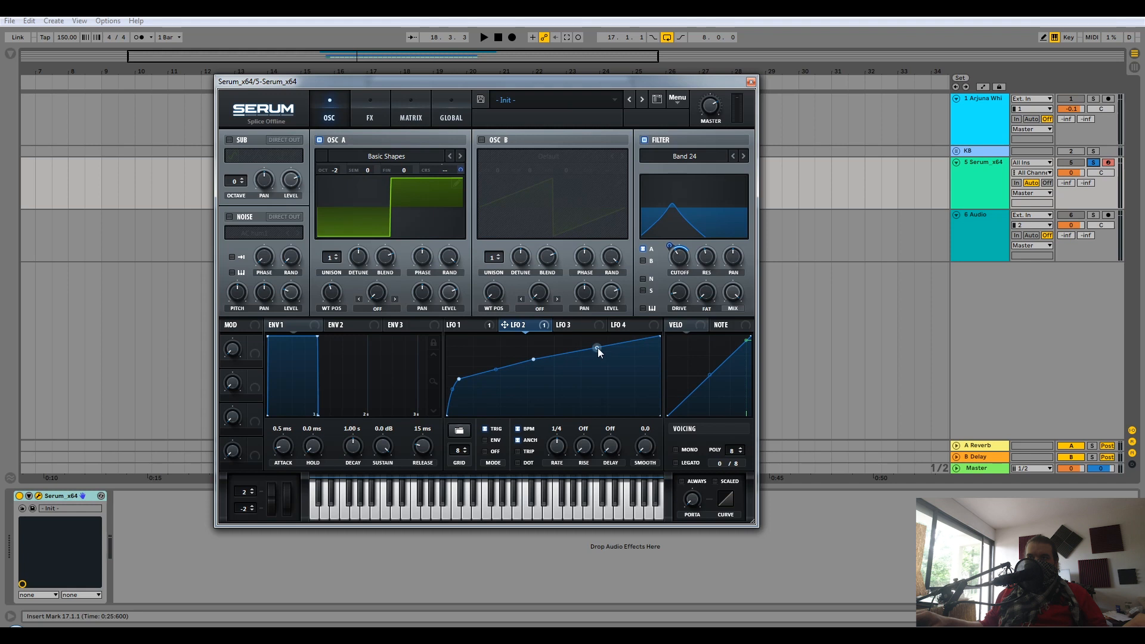
drag(532, 360, 531, 363)
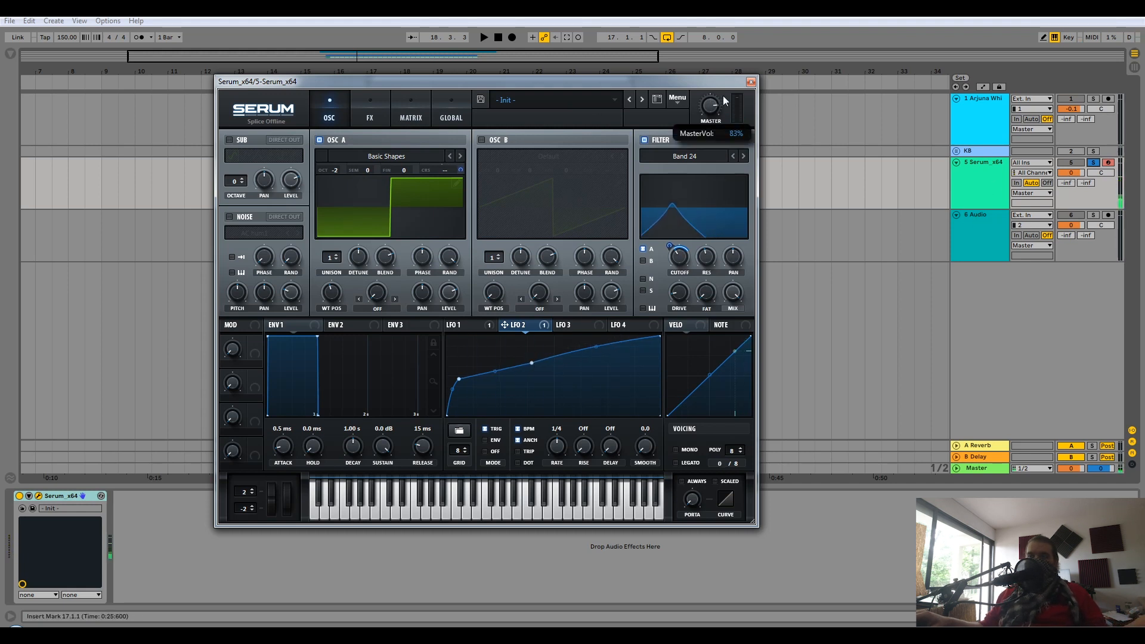
- Lengthen Envelope 1's release to 132 ms and bring up the LFO 1 curve
drag(422, 446, 426, 448)
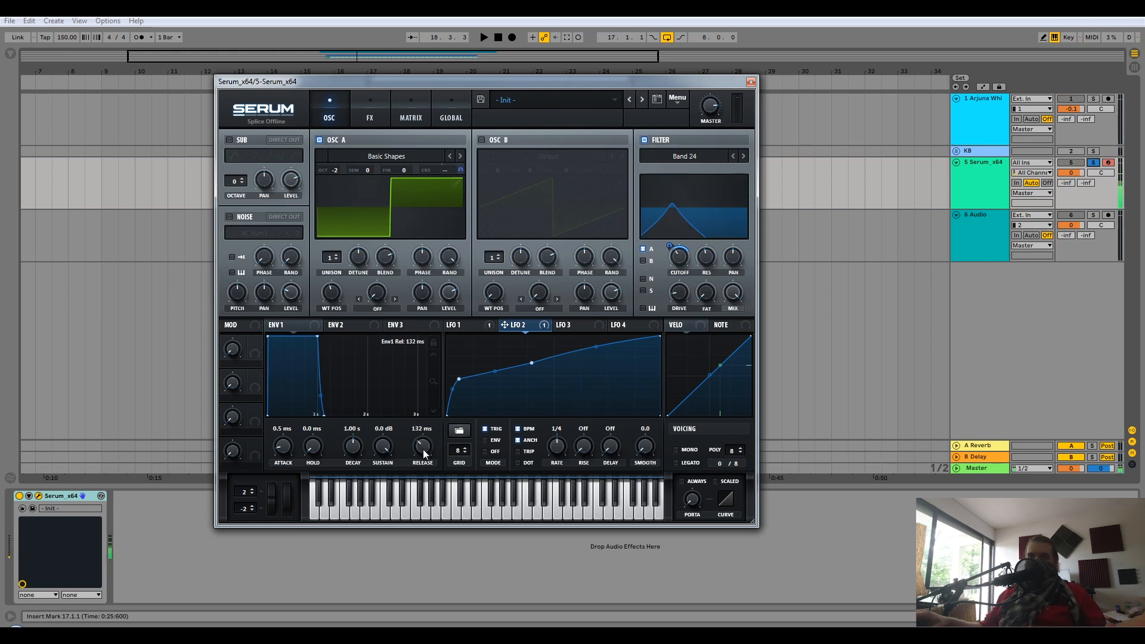
click(480, 324)
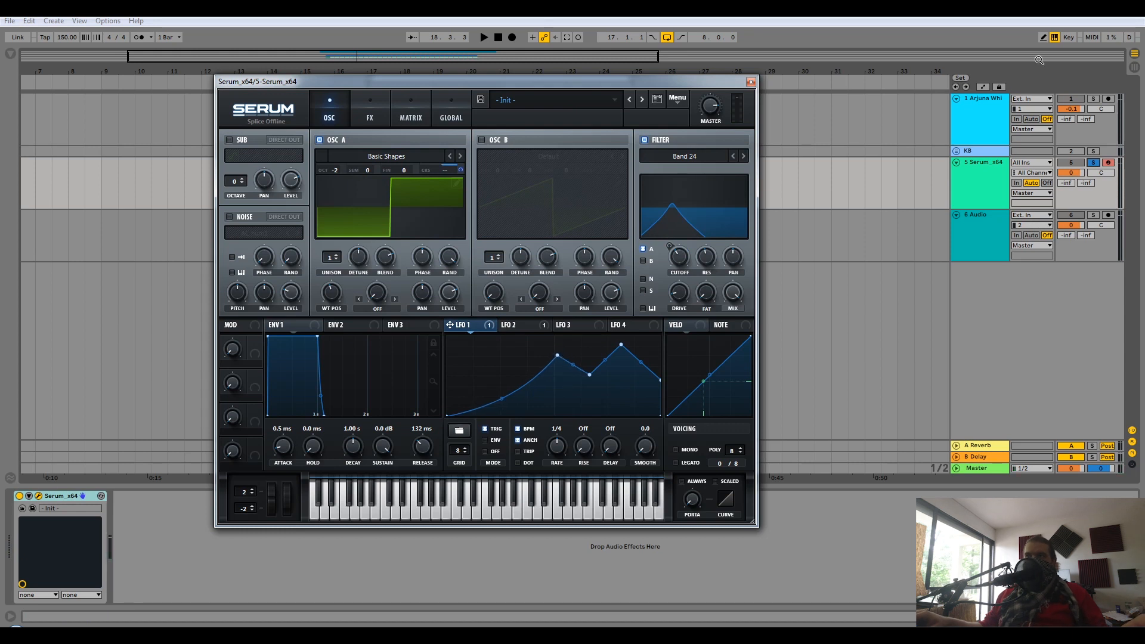
- Solo the Arjuna Whispering Angels sample track, listen to the reference briefly, and return to the Serum track
click(971, 111)
key(s)
key(space)
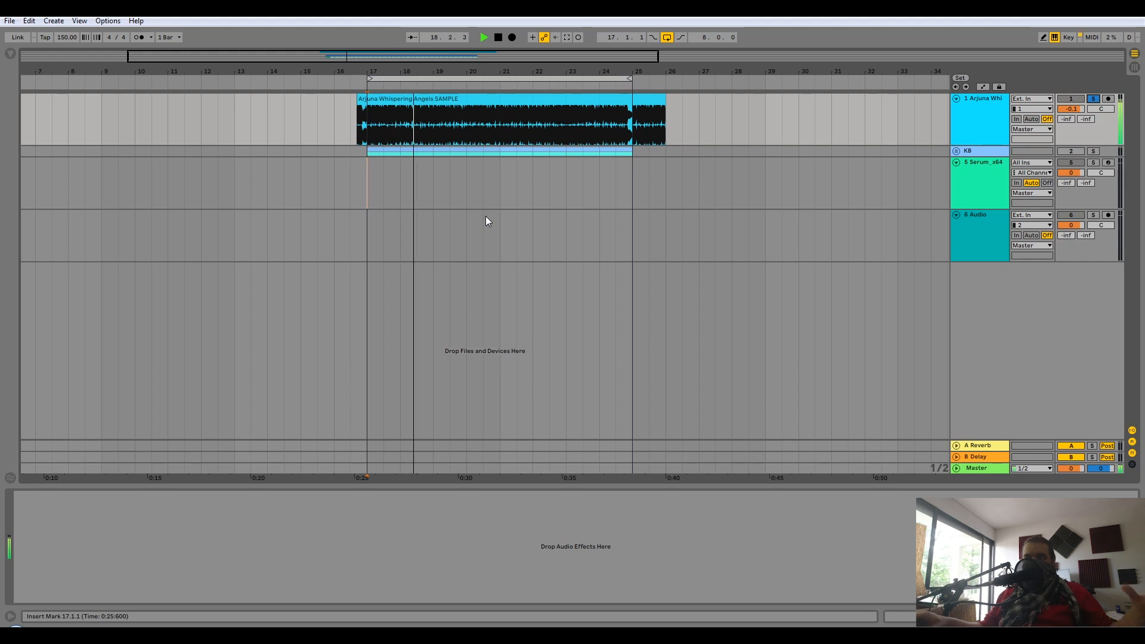
key(space)
click(975, 181)
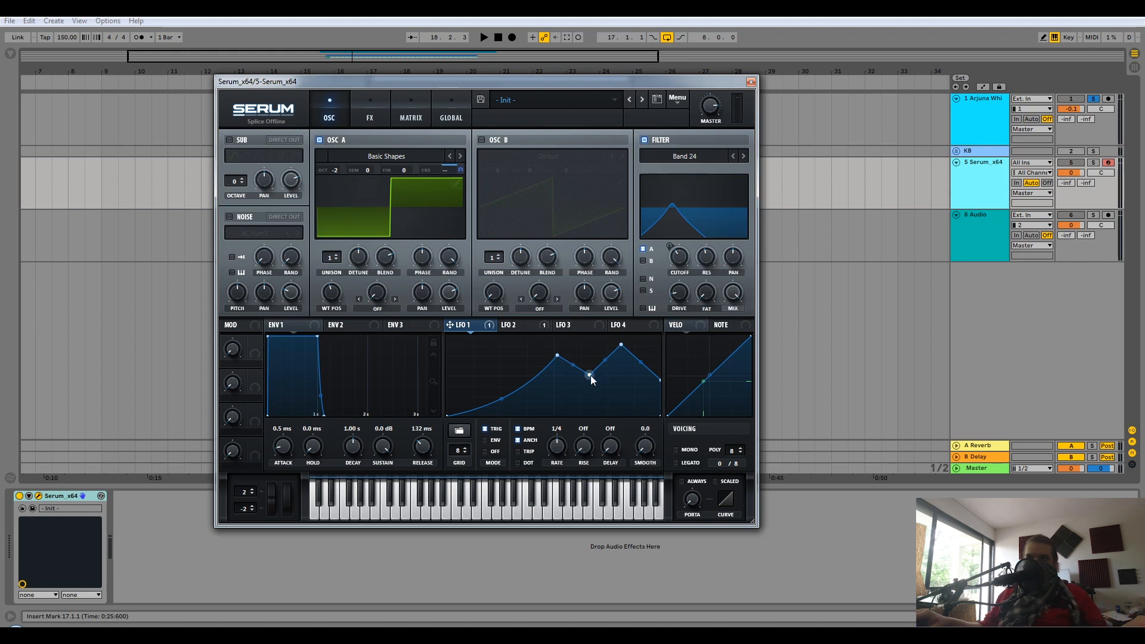
- Lower LFO 1's dip, shift its second peak earlier and bend the segments around the peaks into curves, with the Serum track soloed
drag(589, 376, 609, 345)
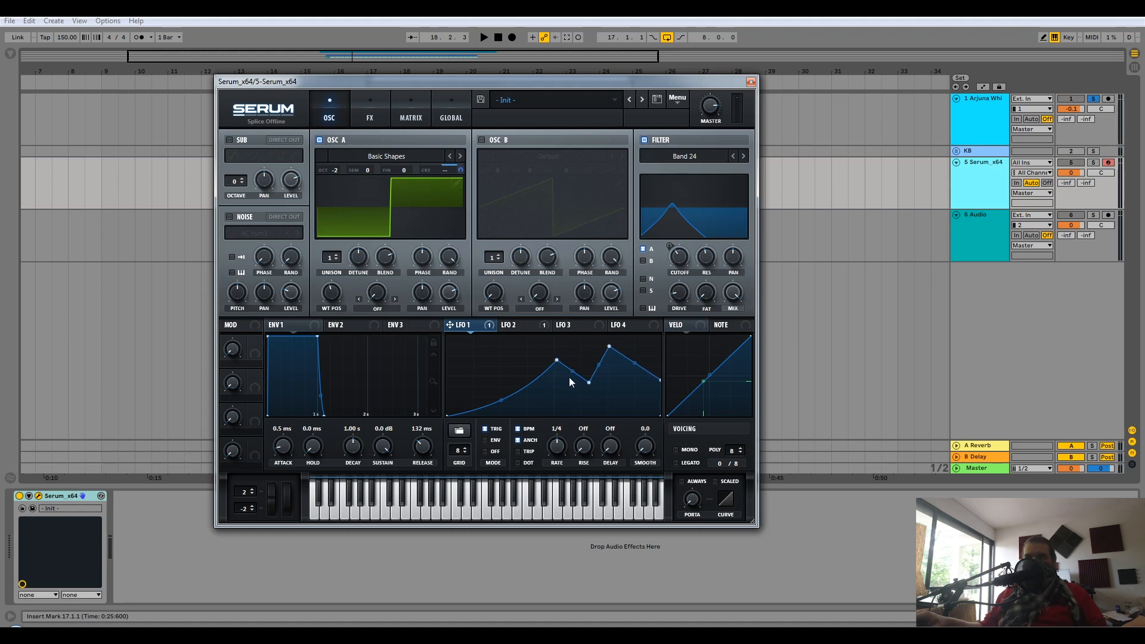
drag(576, 373, 560, 377)
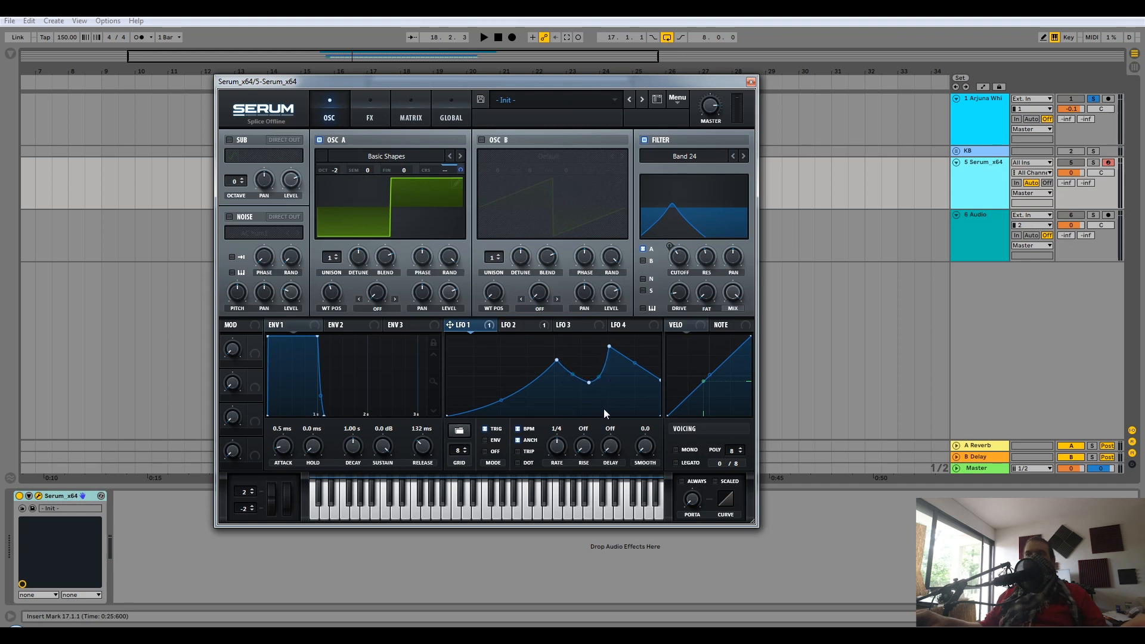
click(1093, 162)
click(588, 382)
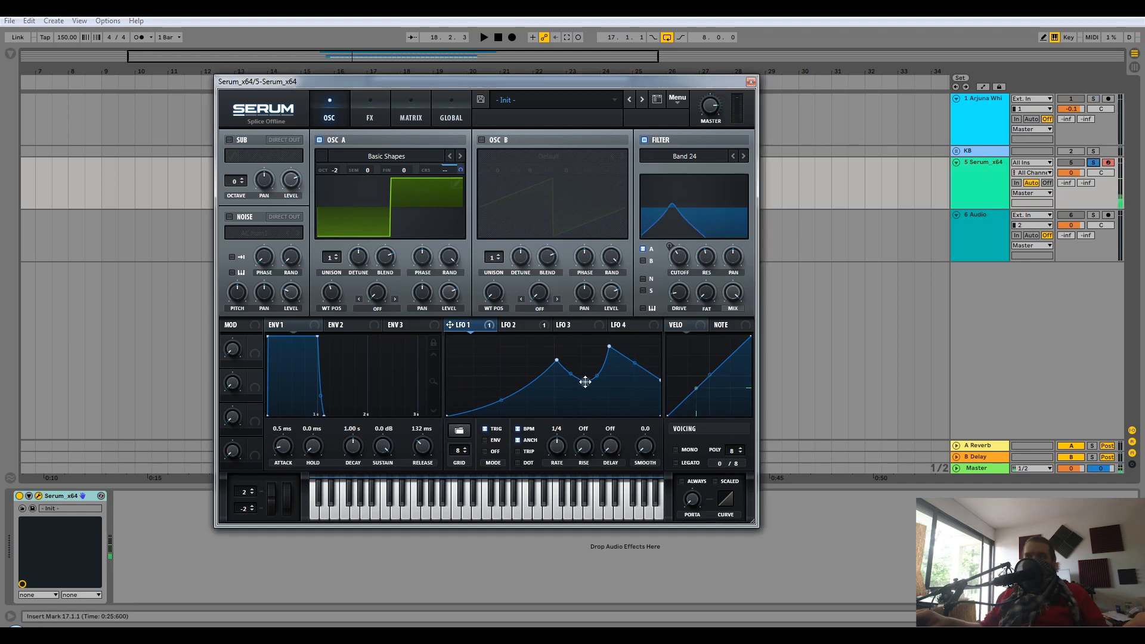
drag(634, 362, 633, 374)
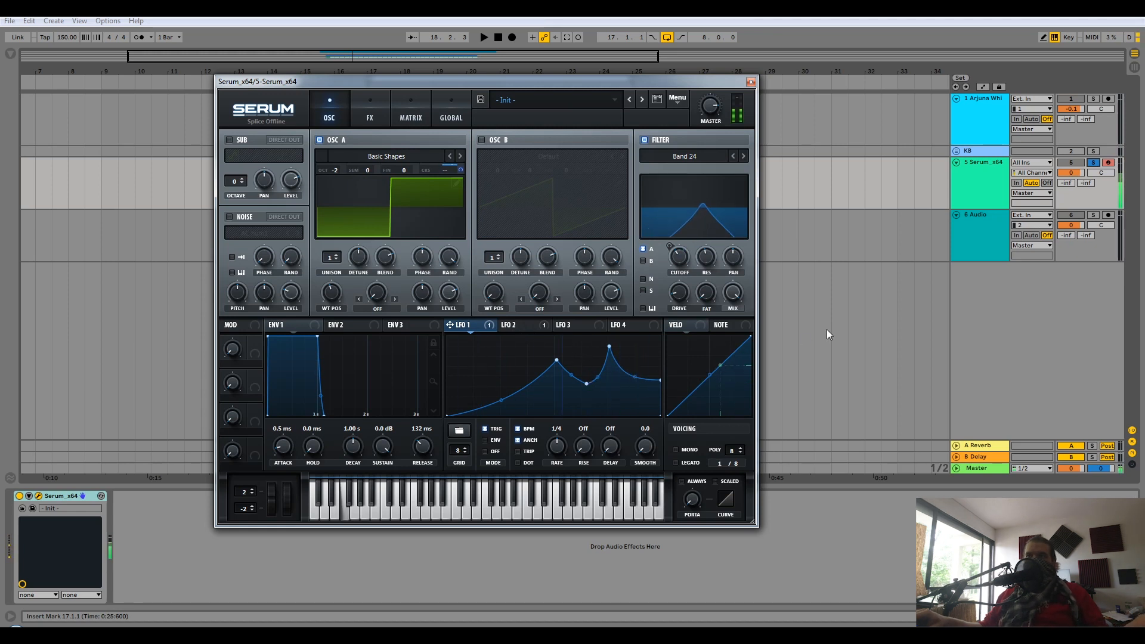
key(space)
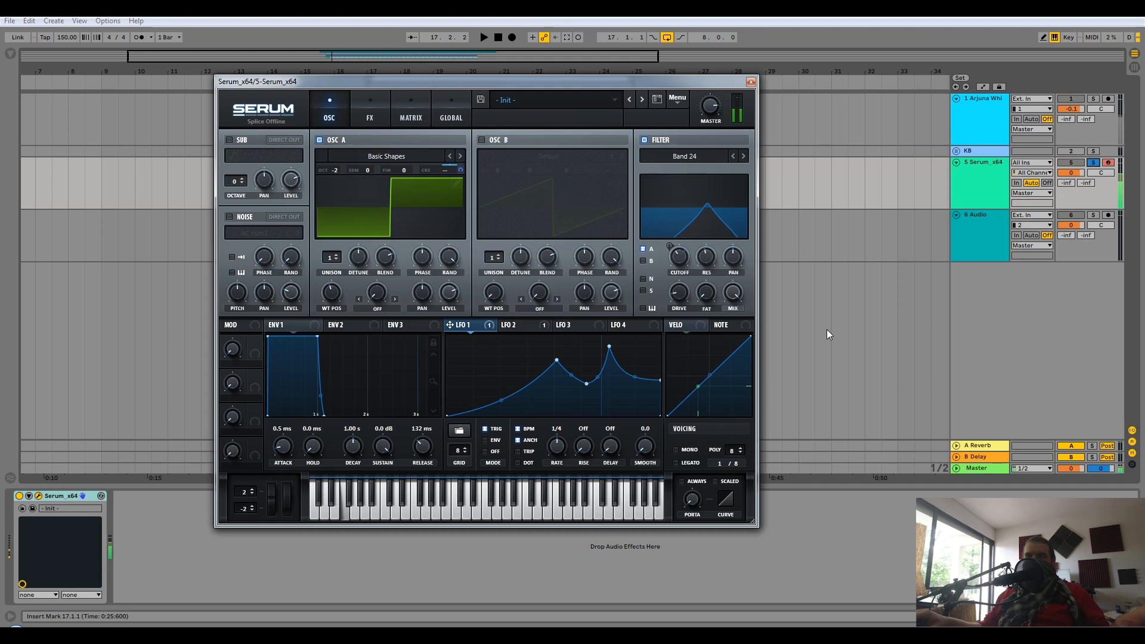
- Close the synth window and insert a one-bar MIDI clip on the Serum track at bar 17
click(751, 82)
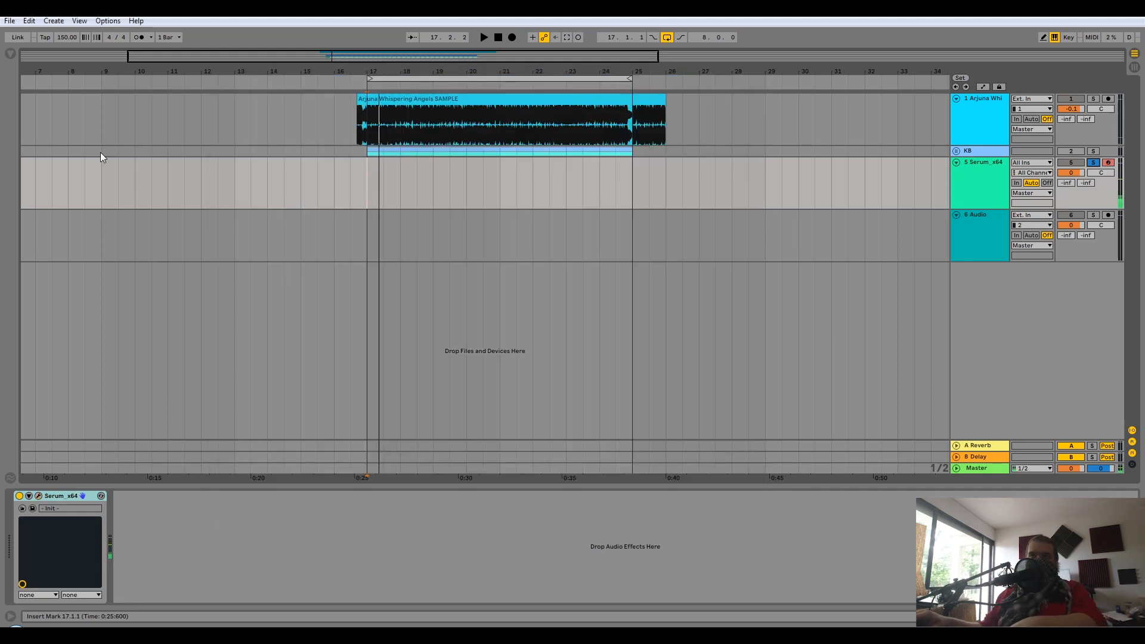
drag(365, 188, 392, 180)
right_click(382, 167)
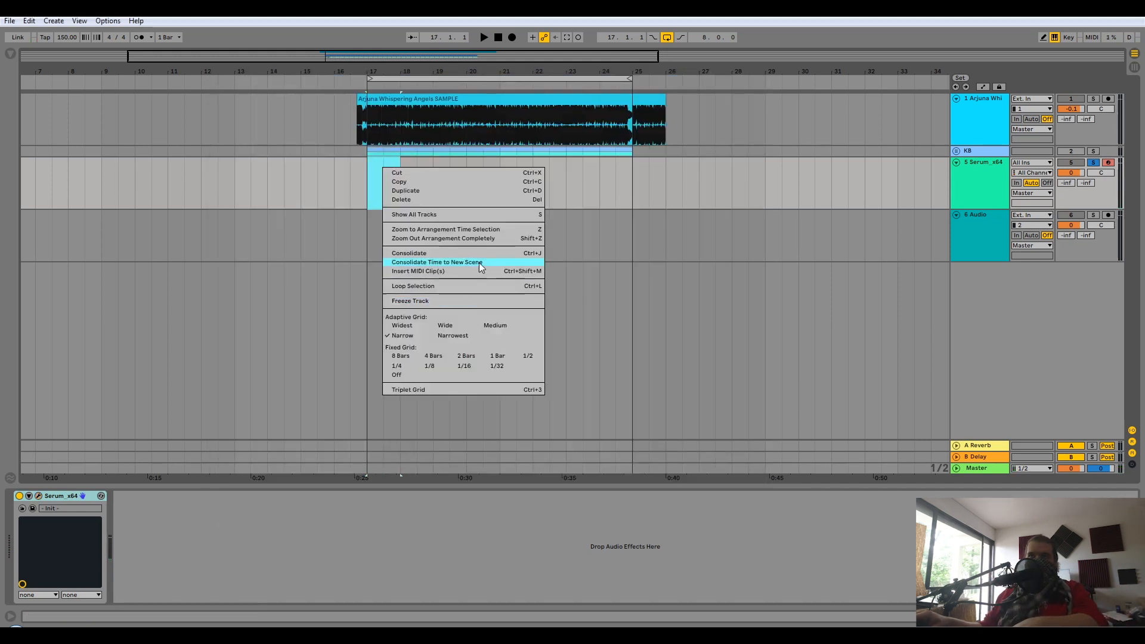
click(455, 272)
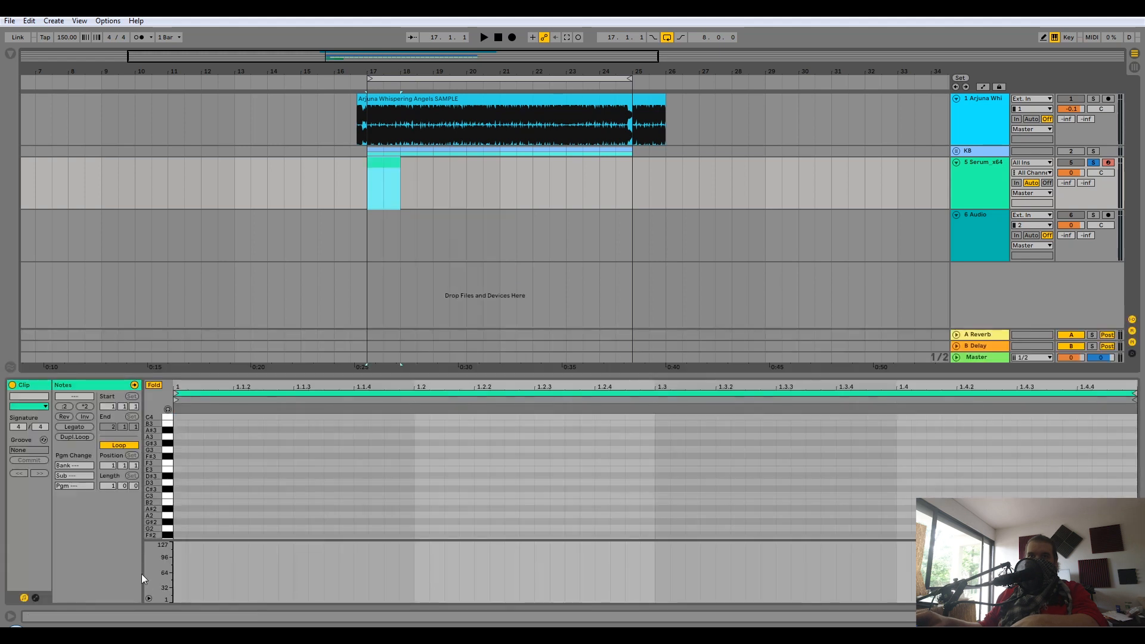
- Add an F1 note one beat long at the start of the clip and play it back
scroll(249, 488, down, 3)
scroll(181, 500, down, 3)
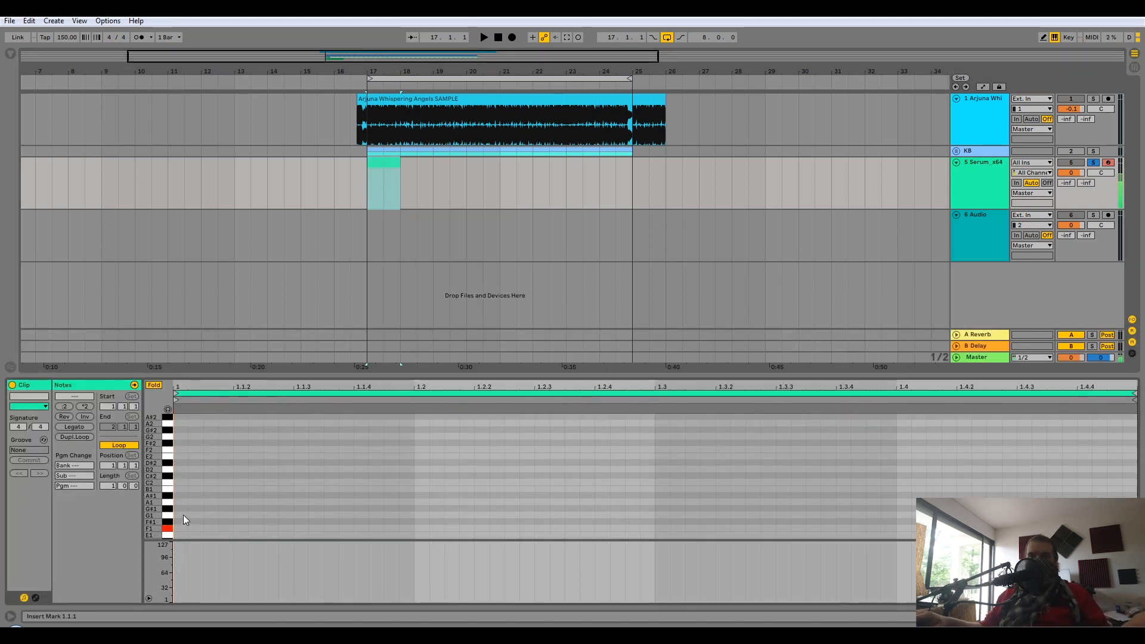
double_click(187, 529)
drag(189, 528, 413, 525)
key(space)
key(space)
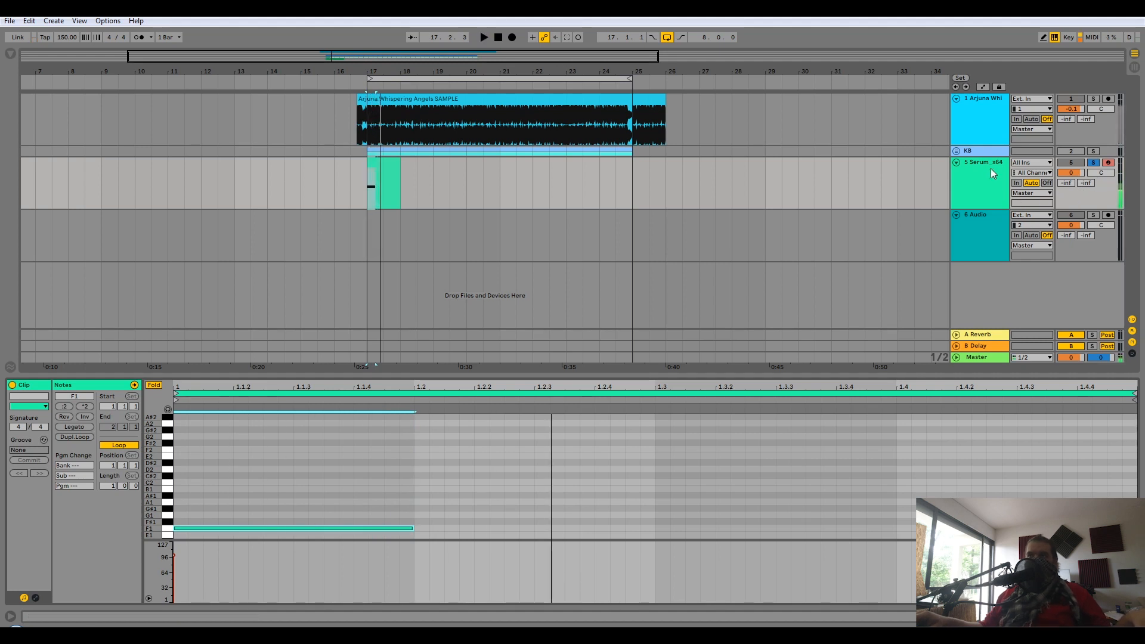
- Reopen Serum and soften LFO 2's initial rise by shifting its first curve points slightly later
click(990, 168)
click(38, 496)
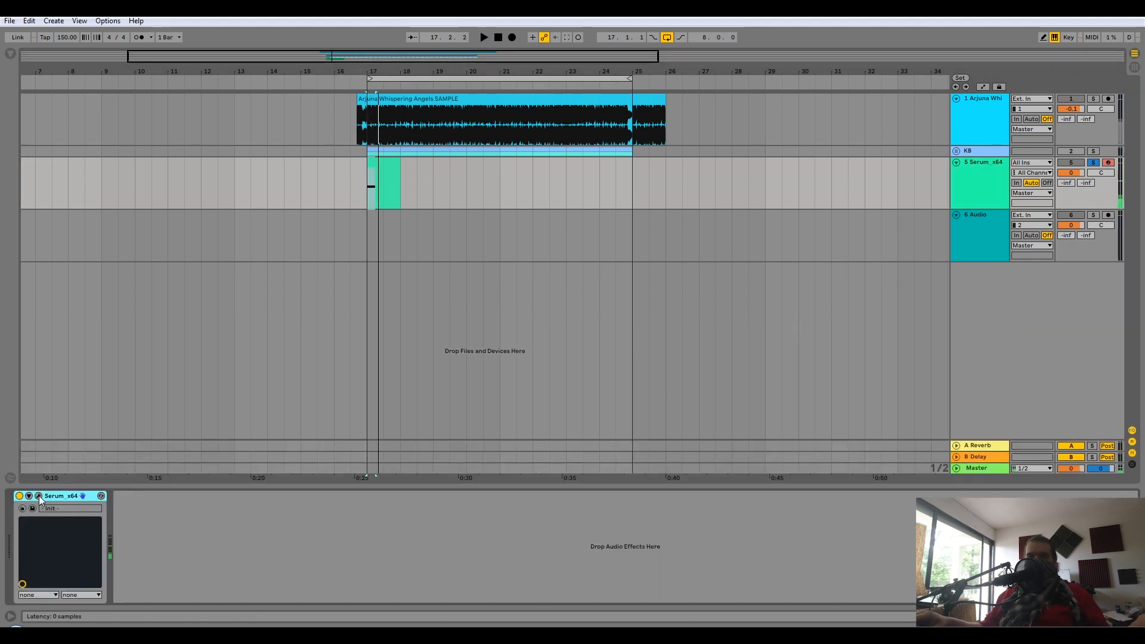
click(517, 325)
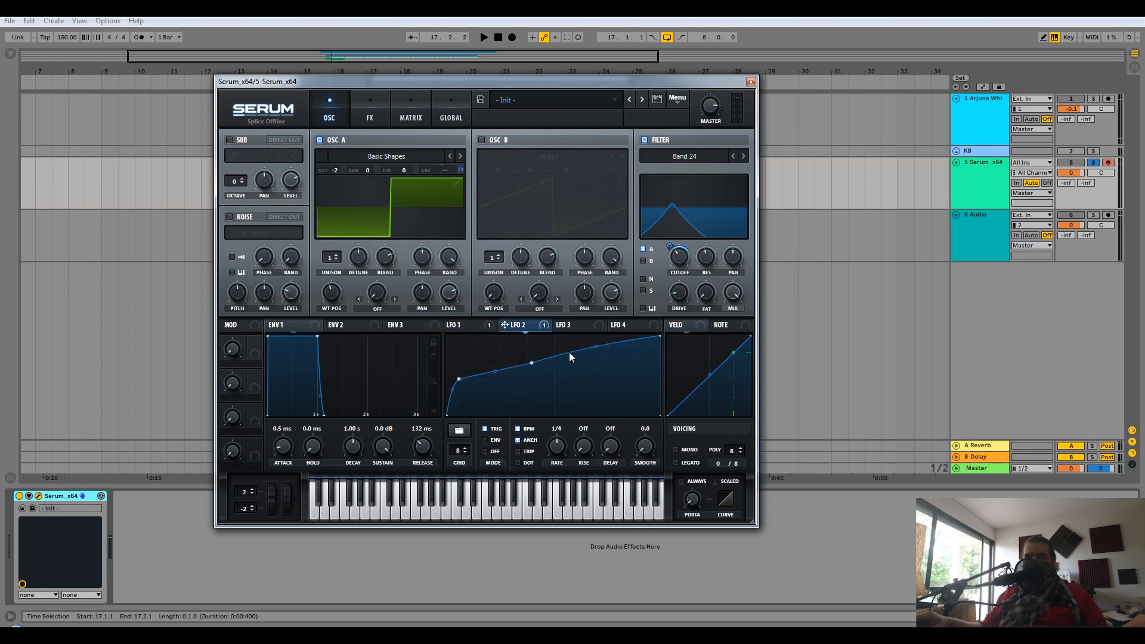
drag(531, 364, 464, 379)
- Slightly increase LFO 1's modulation amount on oscillator A's coarse pitch, and return to the oscillator view with LFO 1 shown
click(371, 110)
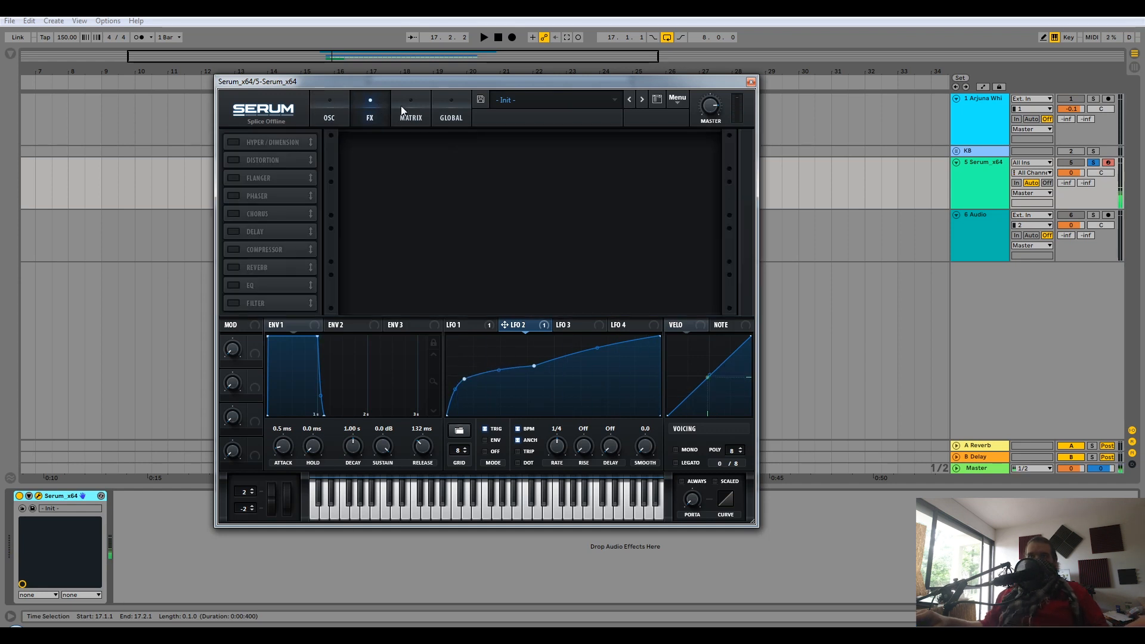
click(406, 111)
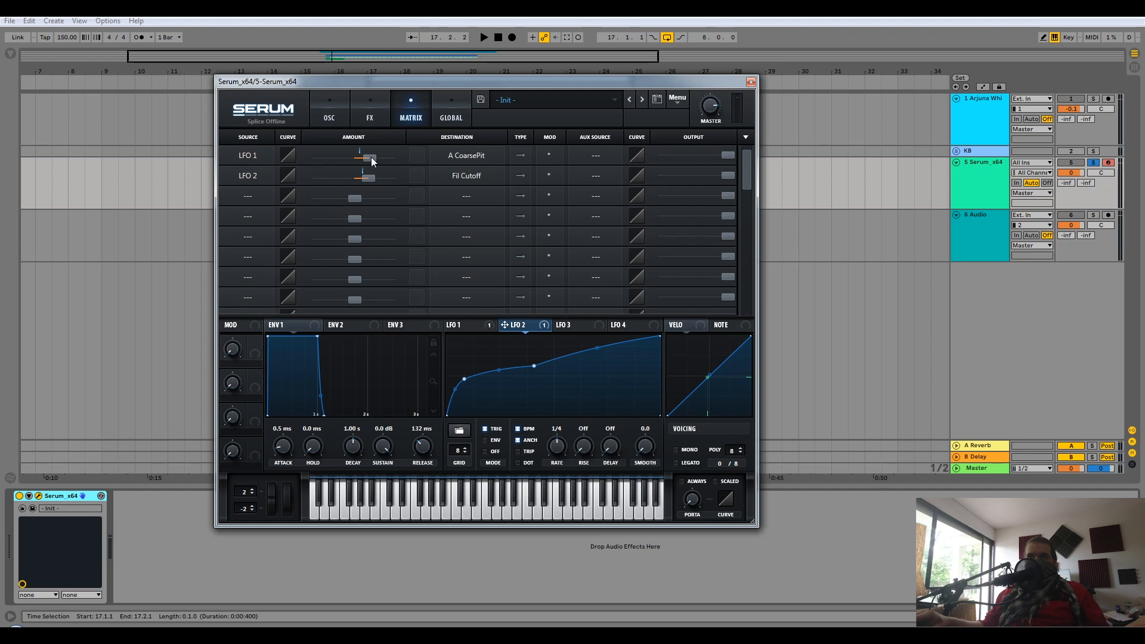
drag(371, 156, 377, 156)
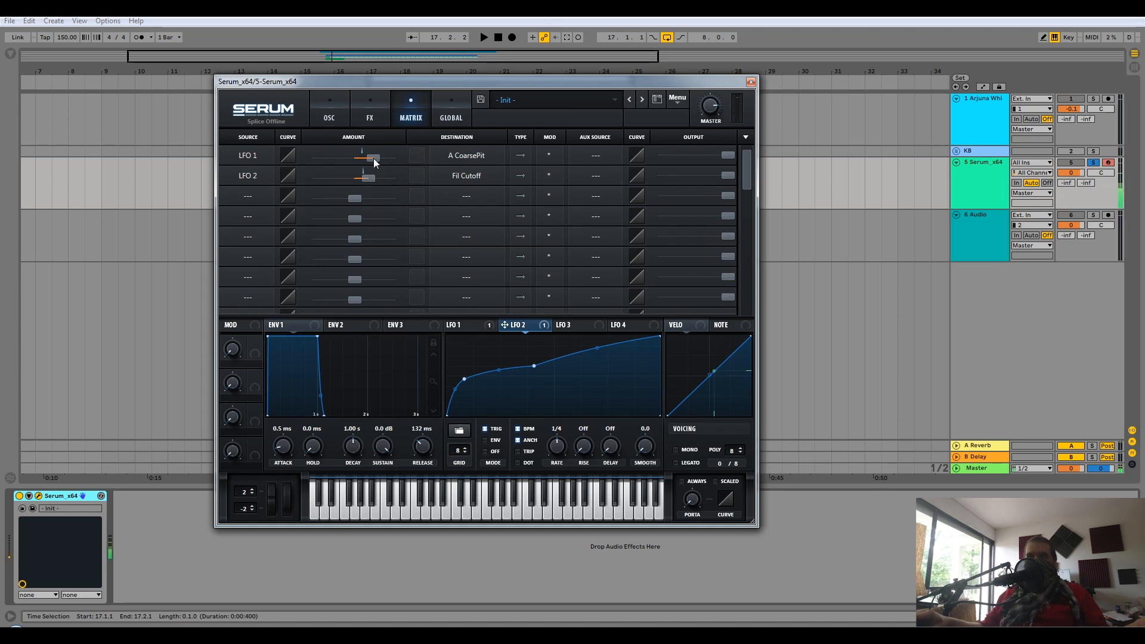
click(363, 117)
click(335, 115)
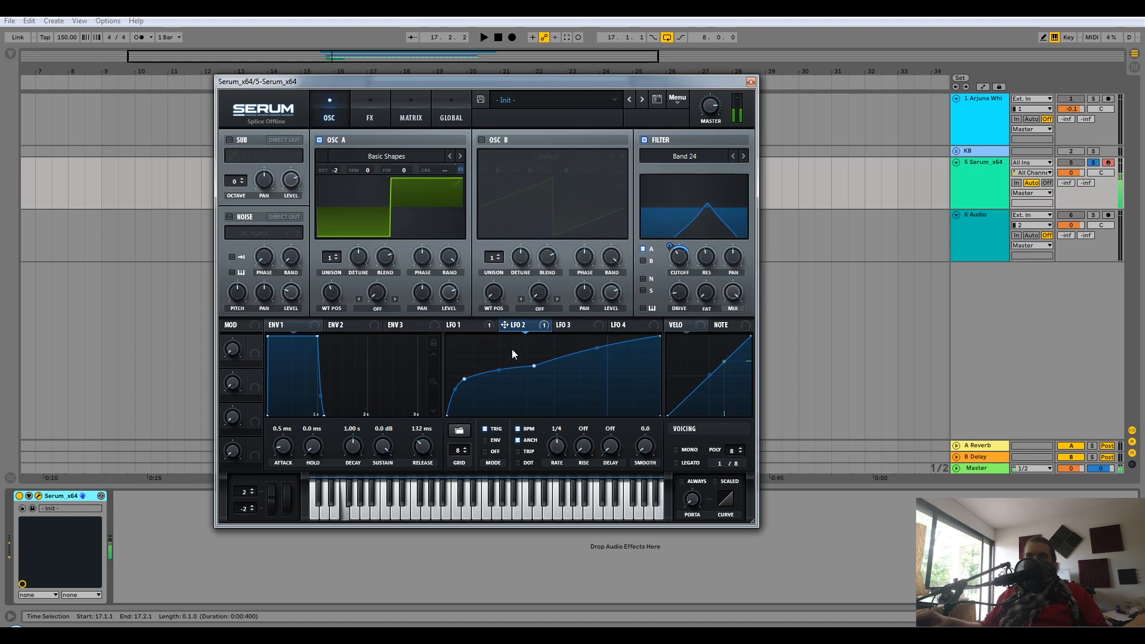
click(481, 325)
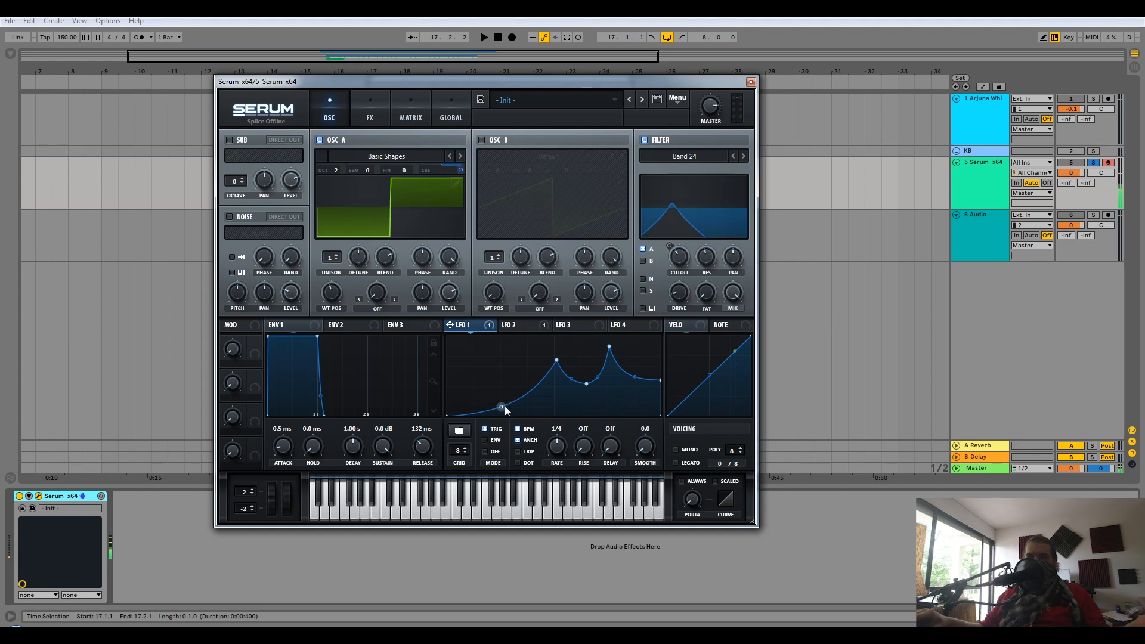
- Solo the sample track to hear the reference from bar 17, stop playback and solo the Serum track again
click(1094, 99)
key(space)
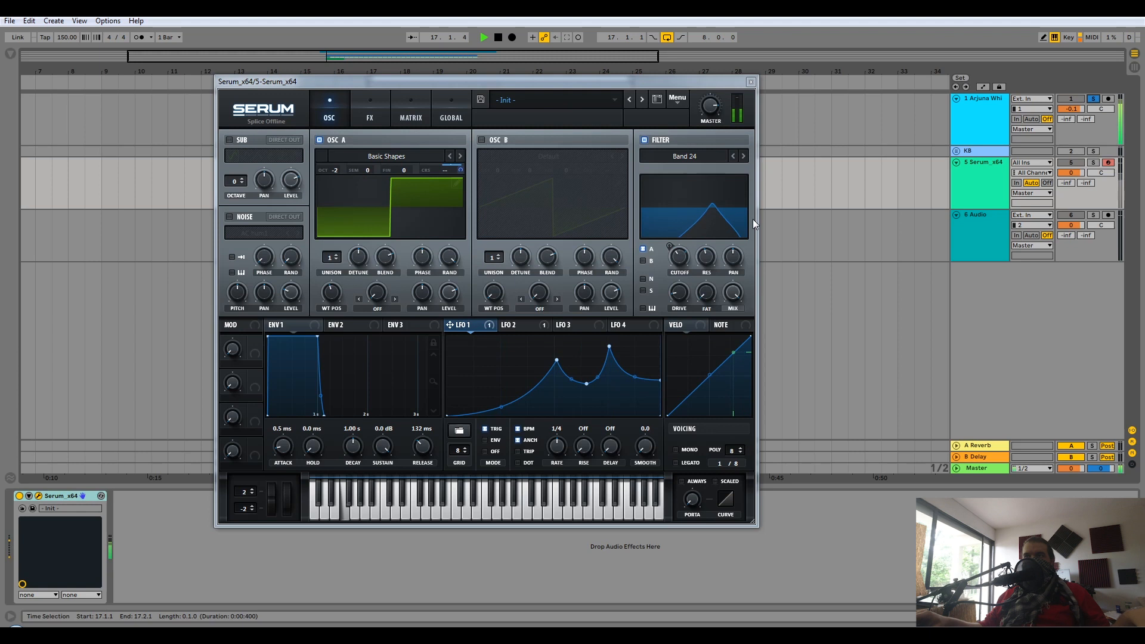
click(1093, 162)
key(space)
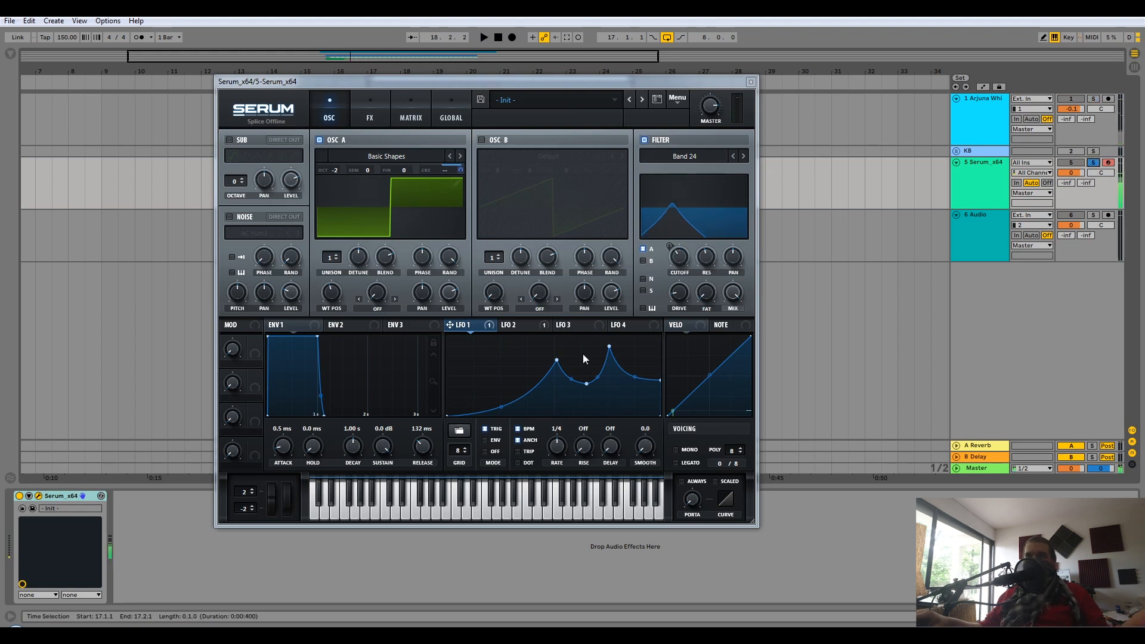
- Nudge LFO 1's first peak and rebalance the modulation amounts, with less LFO 1 on coarse pitch and more LFO 2 on filter cutoff
click(507, 409)
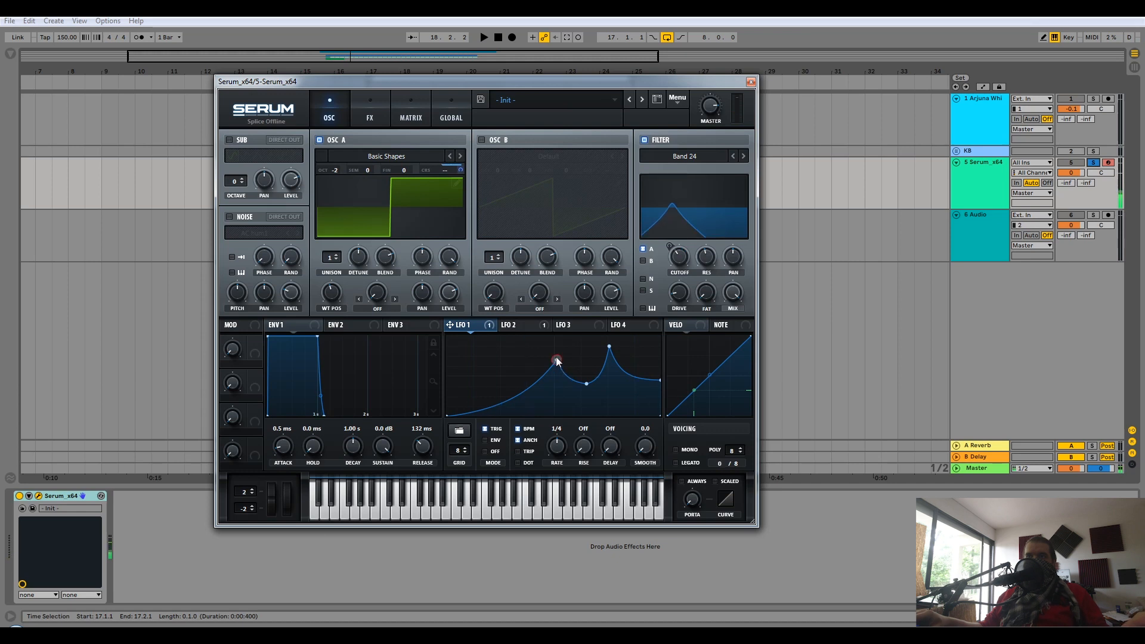
click(396, 113)
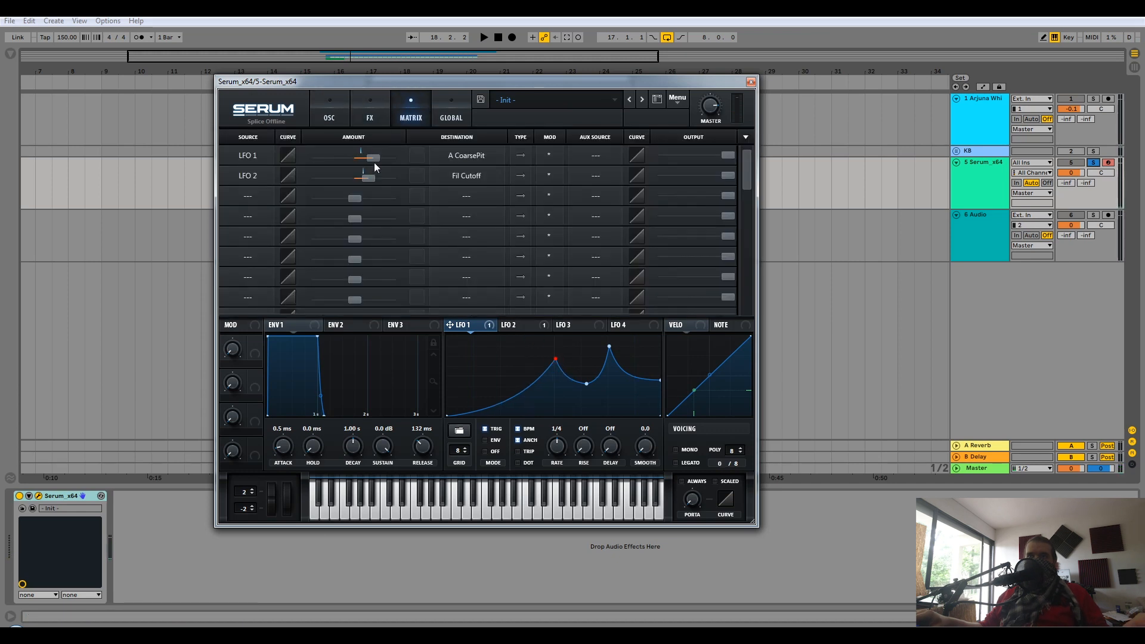
drag(374, 162, 378, 159)
drag(368, 177, 370, 158)
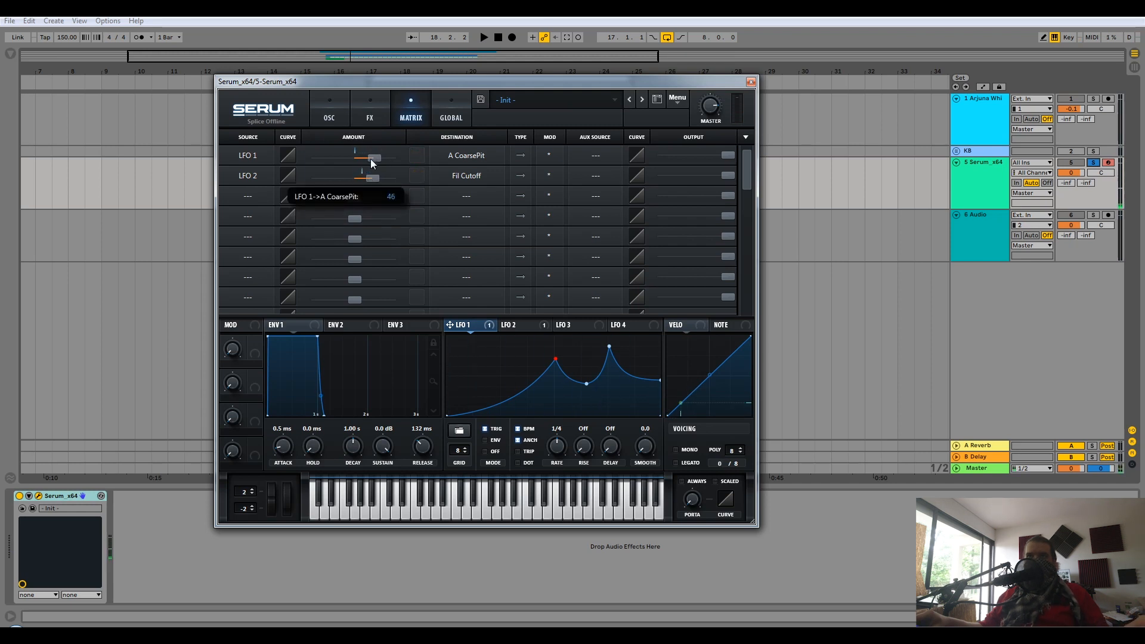
drag(370, 155, 367, 156)
drag(374, 174, 374, 177)
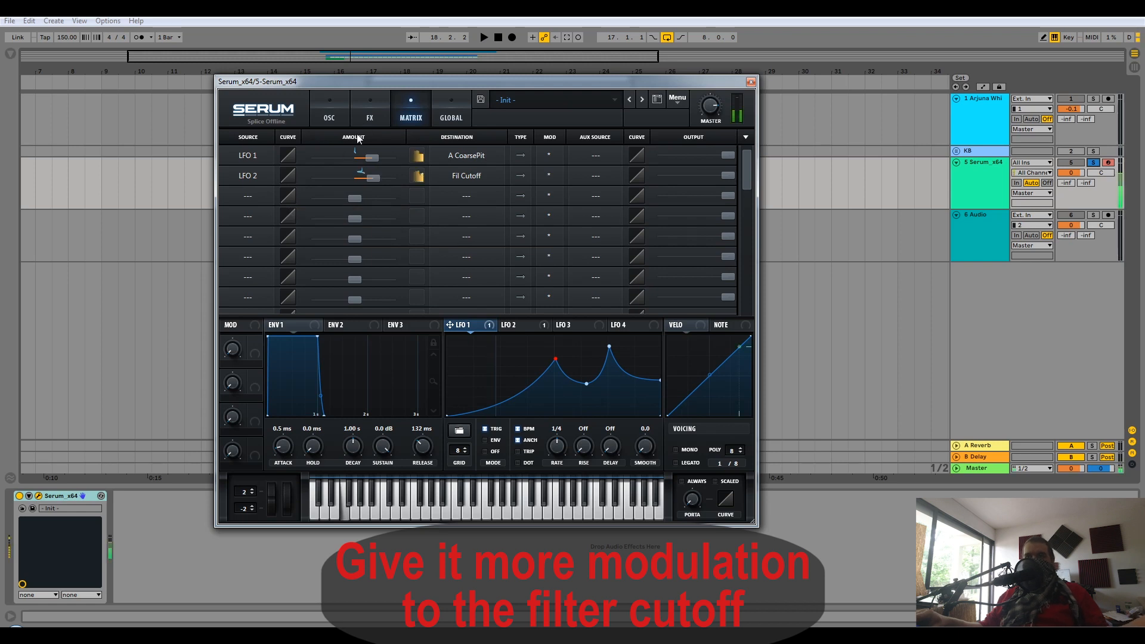
click(329, 114)
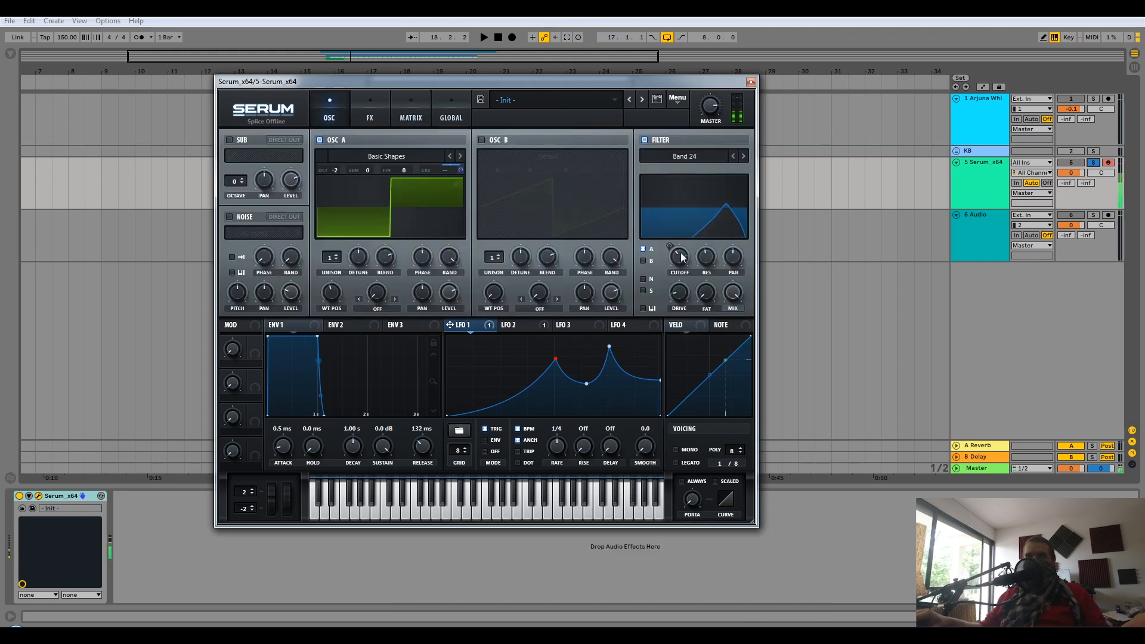
- Lower the filter cutoff slightly and refine LFO 1 with a later first peak, a deeper dip and a taller second peak
mouse_move(675, 264)
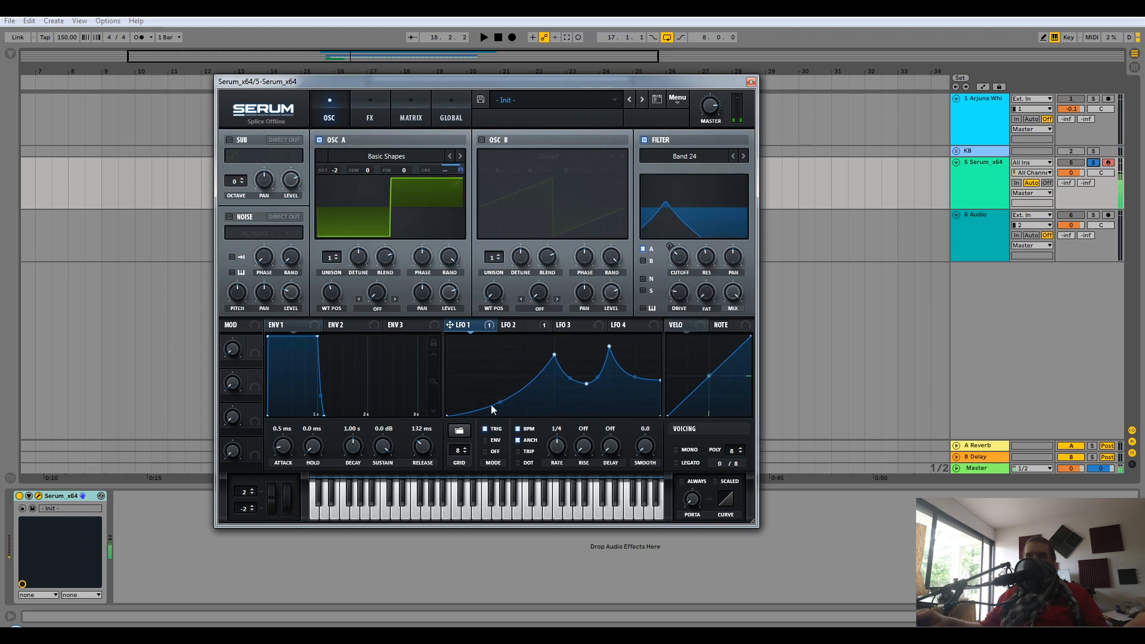
mouse_move(587, 386)
mouse_down()
mouse_move(588, 401)
mouse_move(587, 391)
mouse_up()
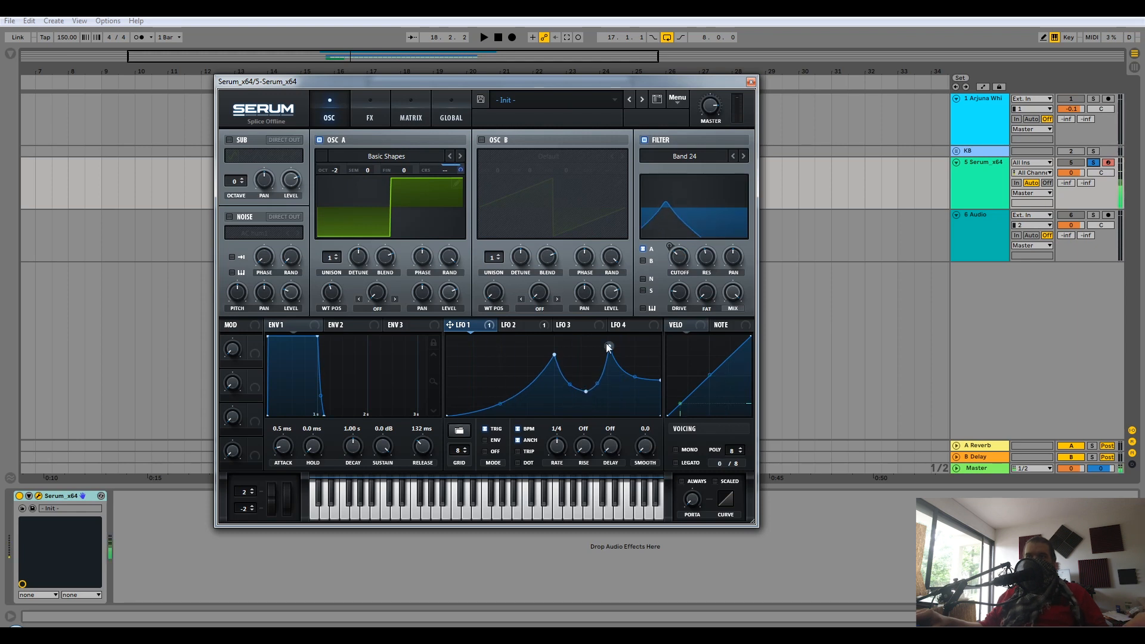
drag(553, 355, 619, 348)
drag(588, 392, 592, 389)
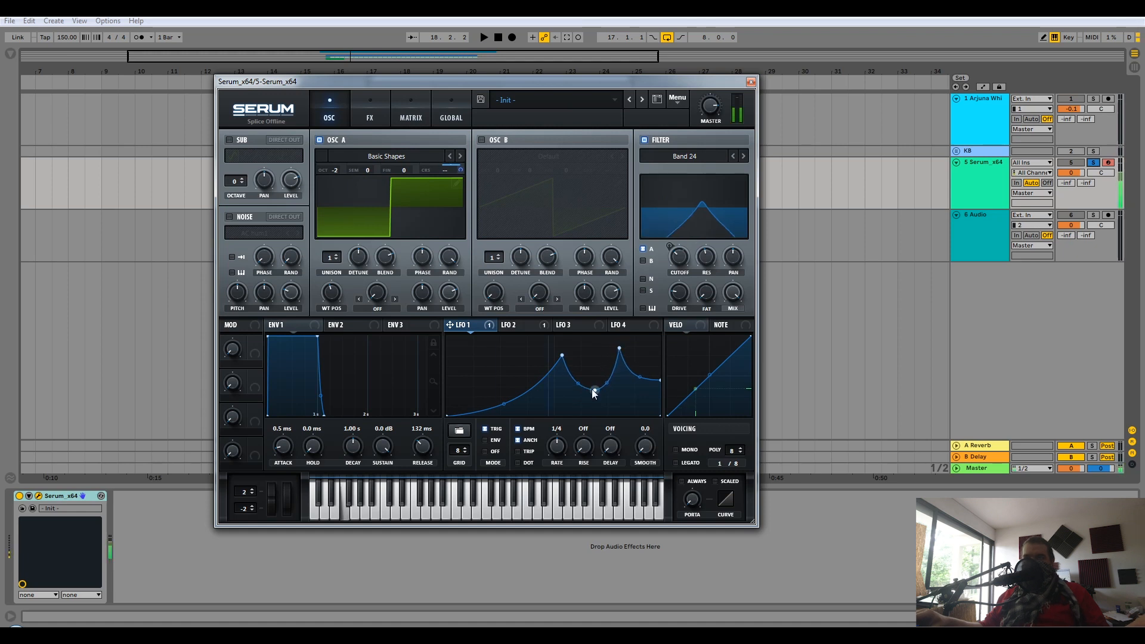
drag(619, 348, 611, 349)
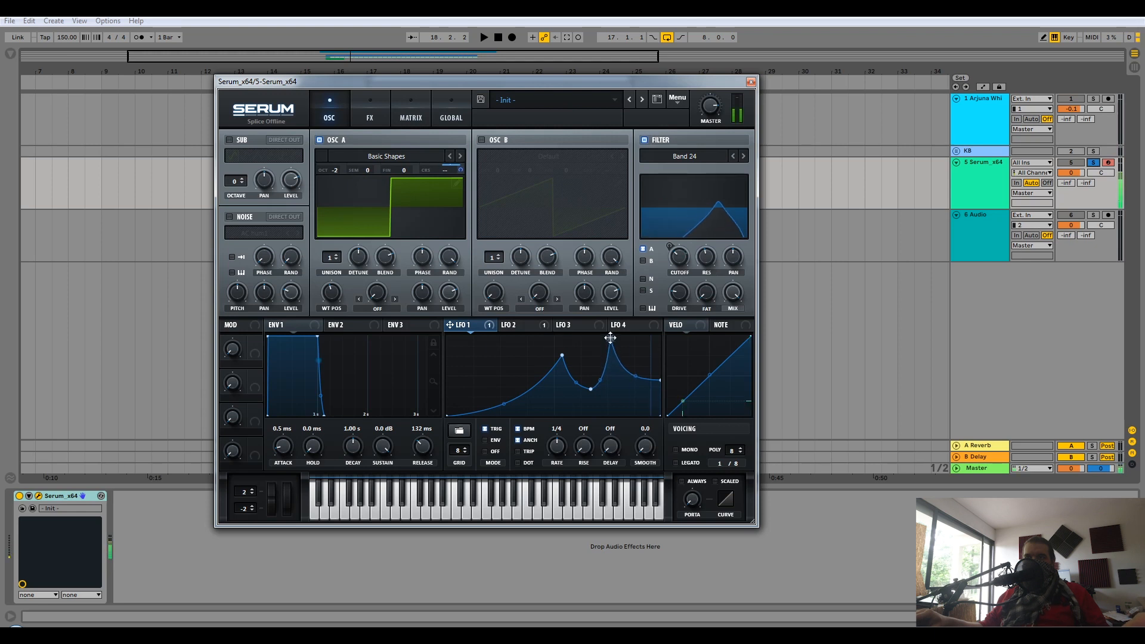
drag(562, 356, 562, 354)
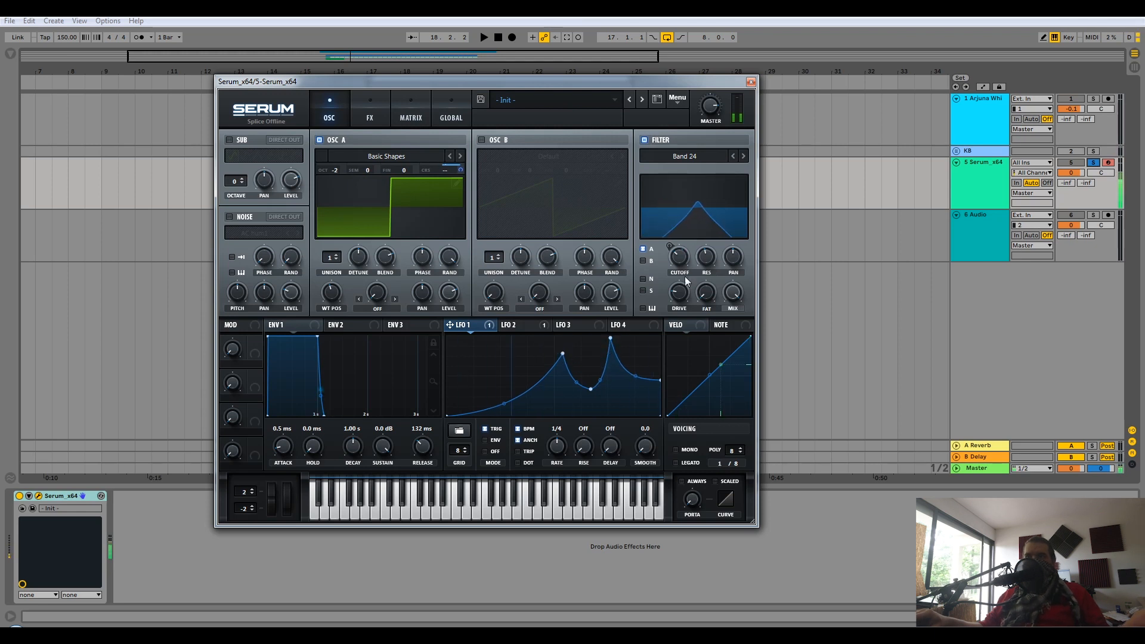
- Refine LFO 2's curve by raising its first point slightly and moving its middle point later in the cycle
mouse_move(684, 260)
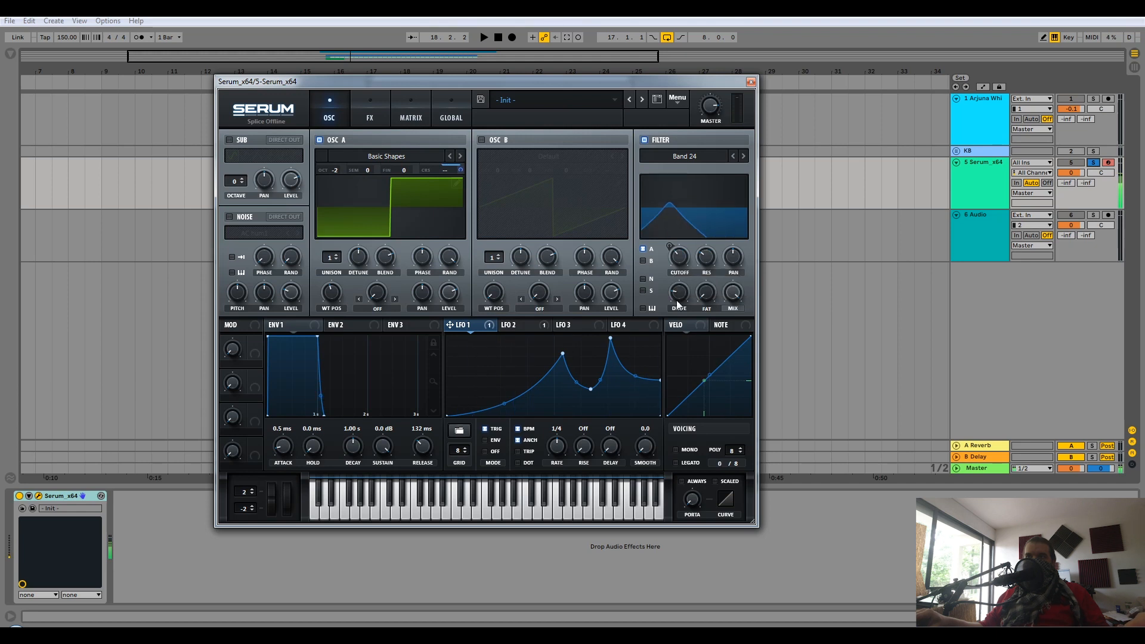
click(508, 327)
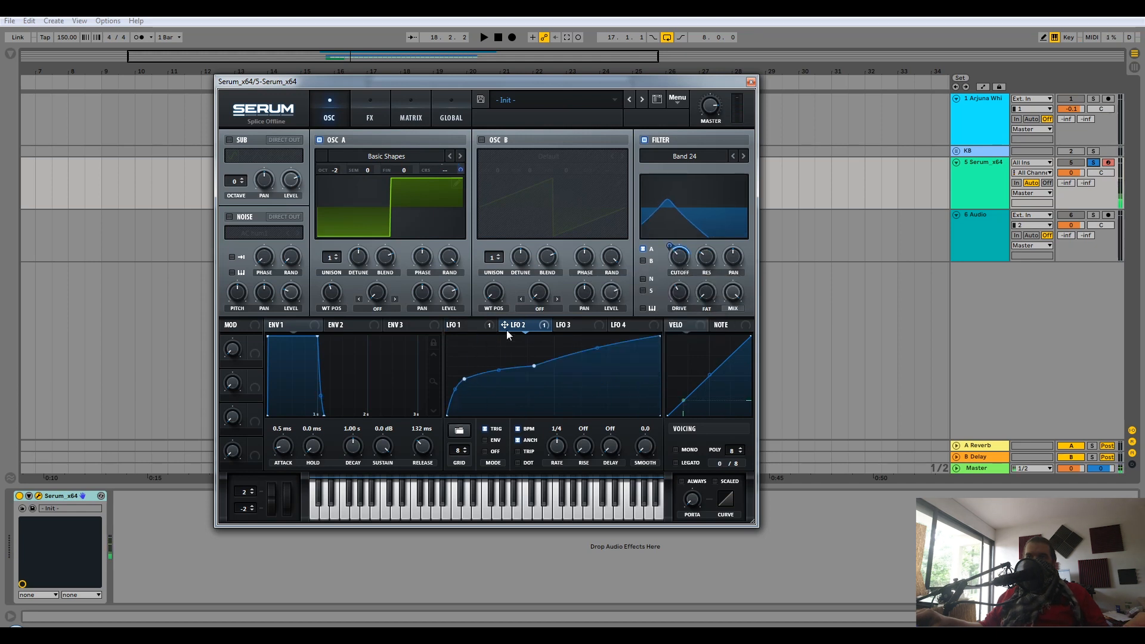
drag(466, 377, 465, 371)
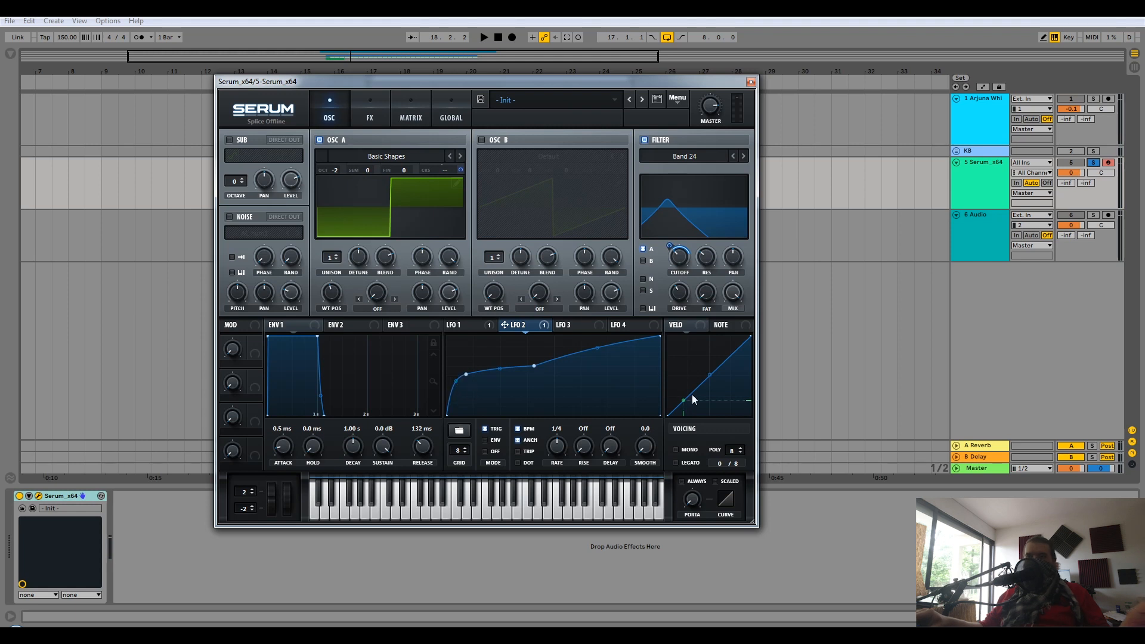
drag(536, 365, 568, 362)
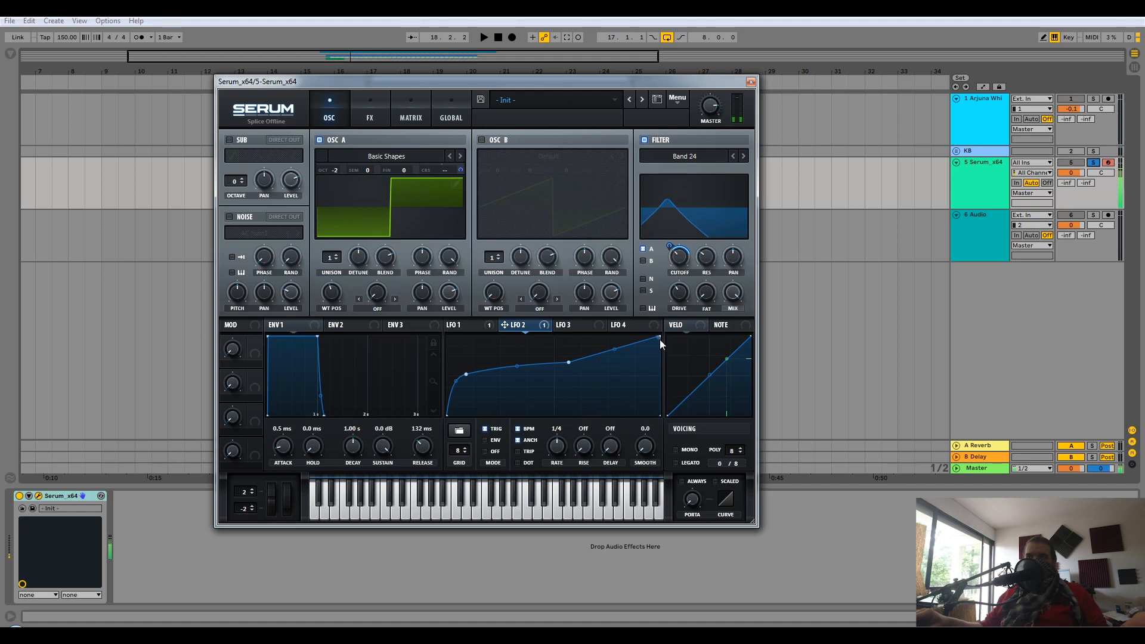
- Try LFO 2's final peak slightly earlier with a drop after it, and return the peak to the end of the cycle
click(644, 326)
click(532, 328)
drag(660, 338, 630, 330)
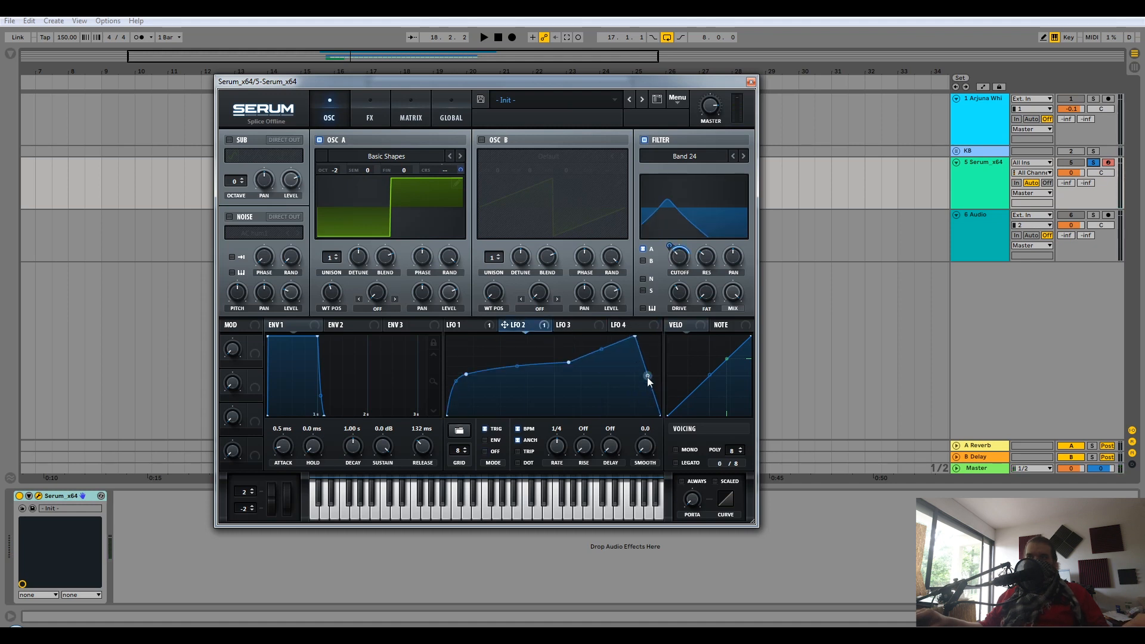
drag(634, 337, 659, 337)
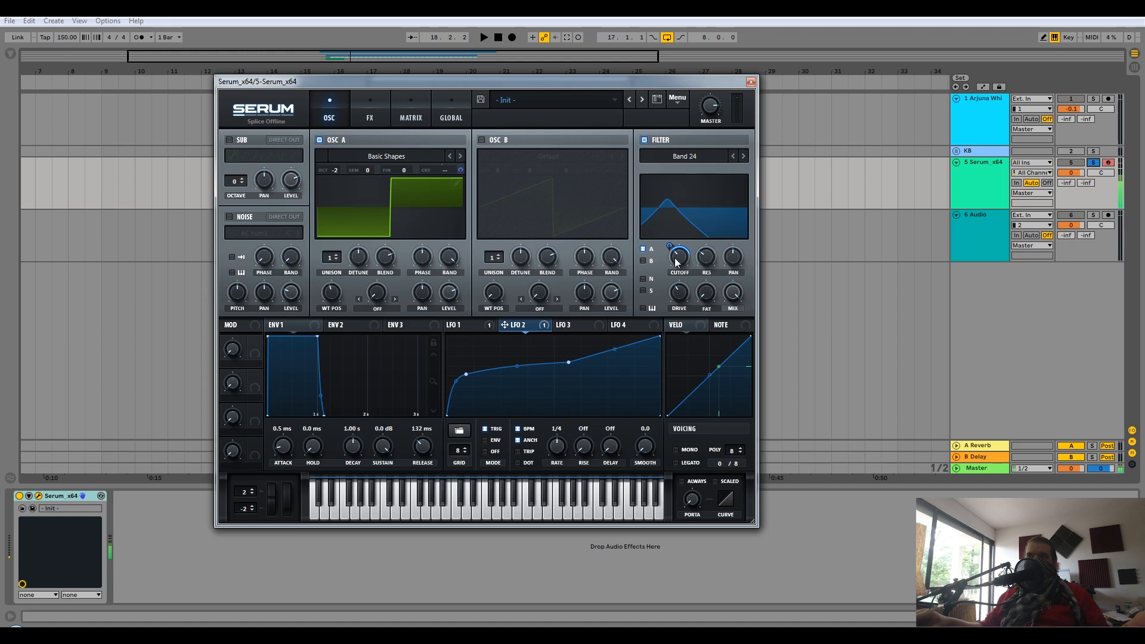
- Shift LFO 2's first and middle points slightly earlier, and enable the delay effect with linked left and right times
mouse_move(567, 363)
mouse_down()
mouse_move(567, 350)
mouse_move(539, 360)
mouse_move(549, 364)
mouse_move(545, 352)
mouse_move(547, 363)
mouse_up()
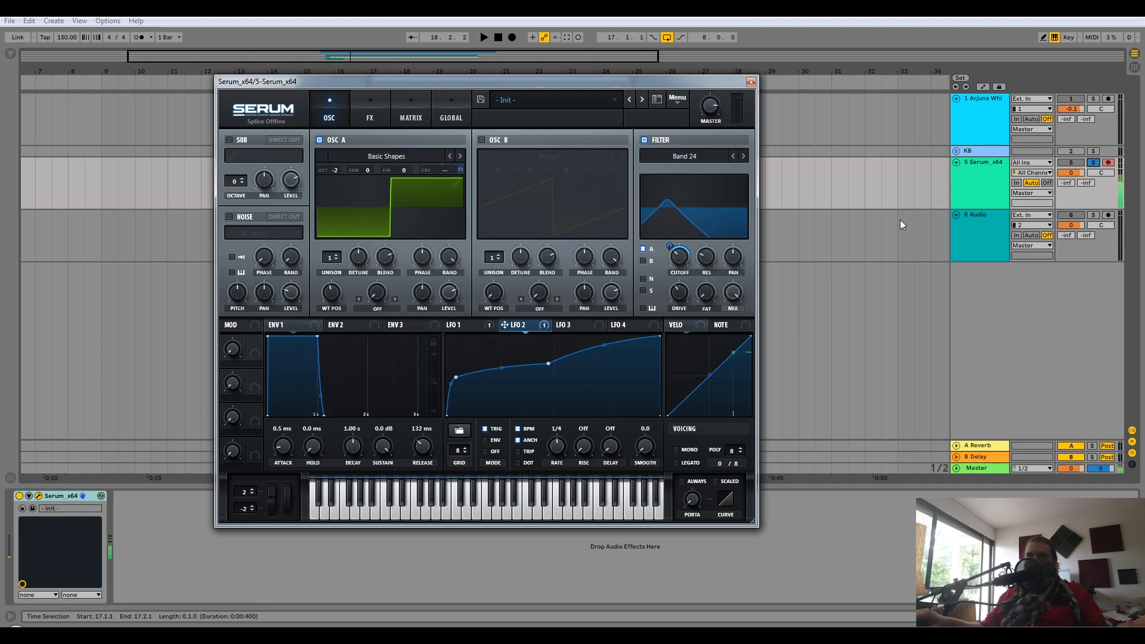
click(354, 112)
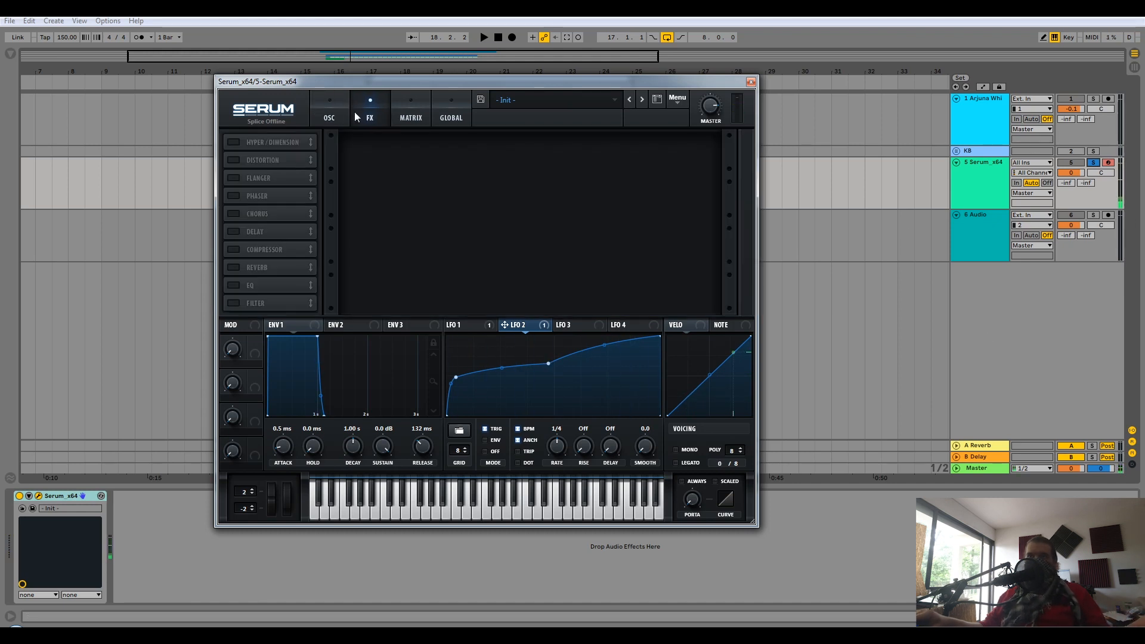
click(233, 232)
click(451, 167)
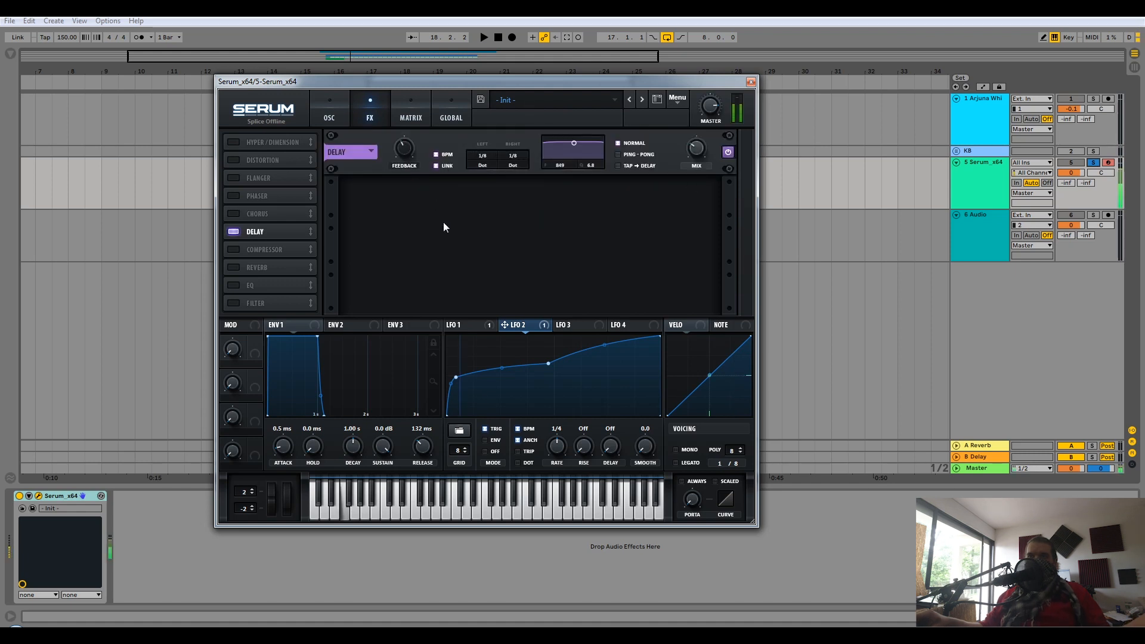
- Solo the Arjuna sample track to hear the reference twice from bar 17, and return to the soloed Serum track
click(990, 114)
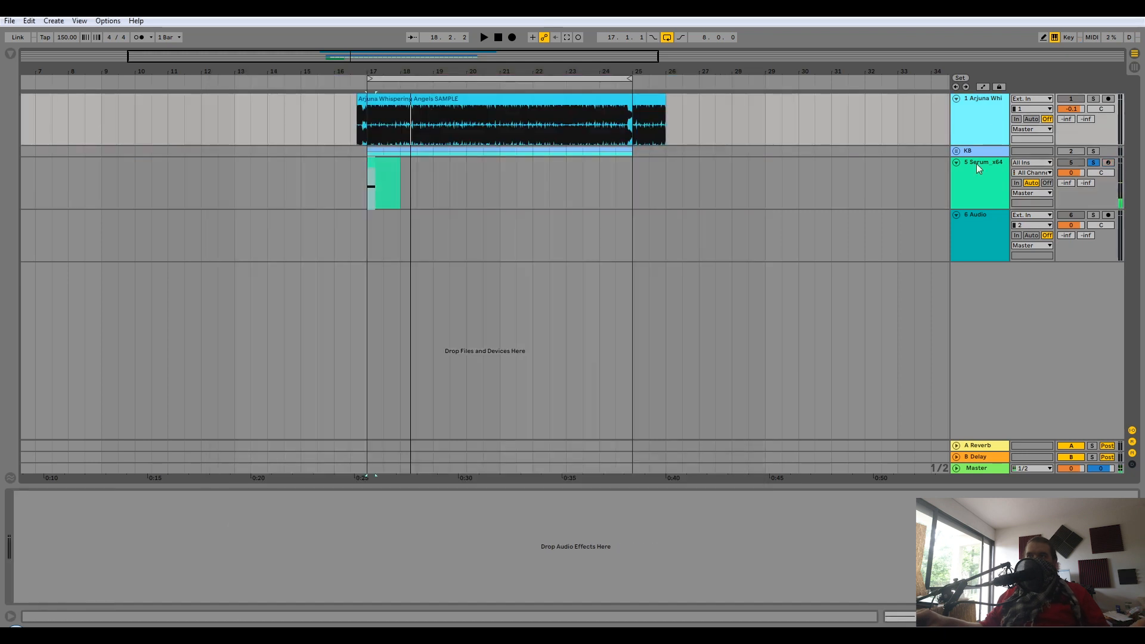
click(1092, 99)
key(space)
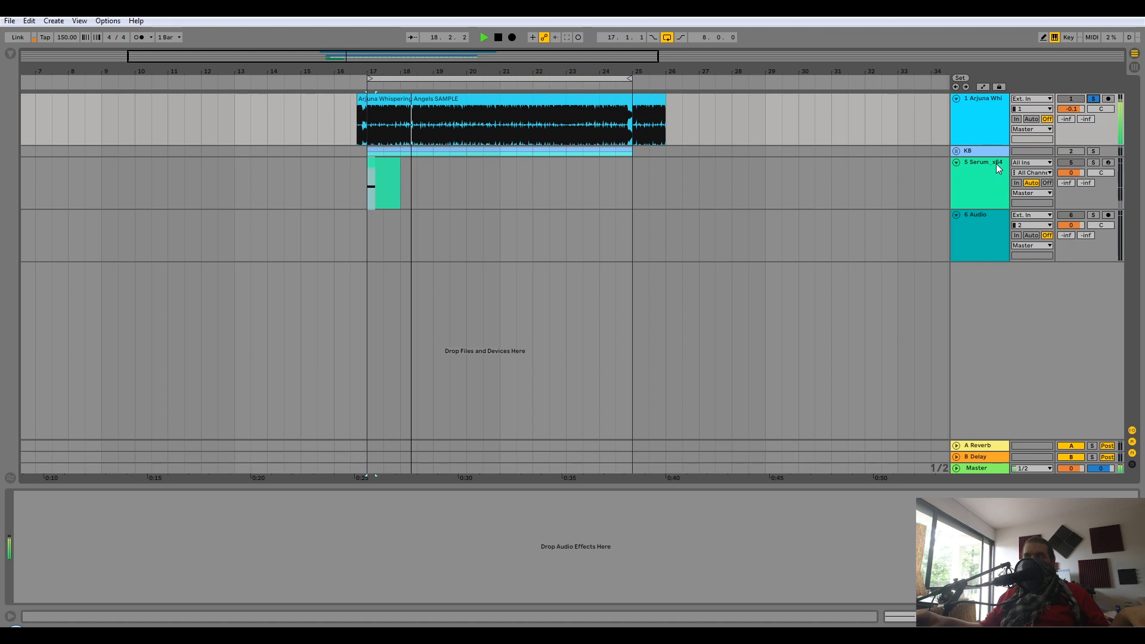
key(space)
key(space)
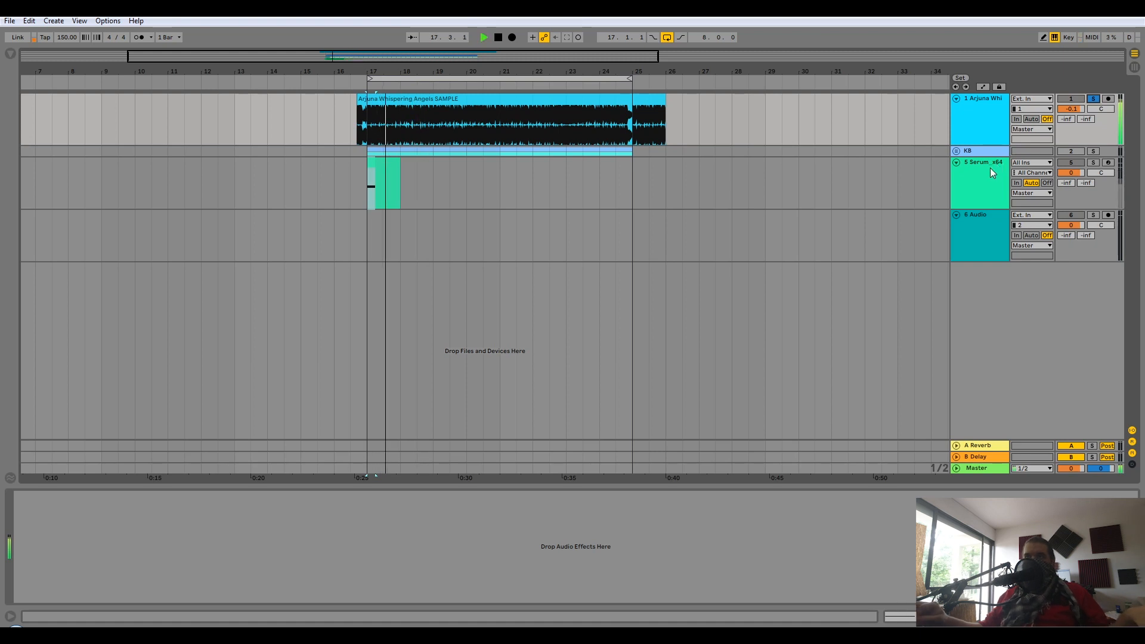
key(space)
click(990, 168)
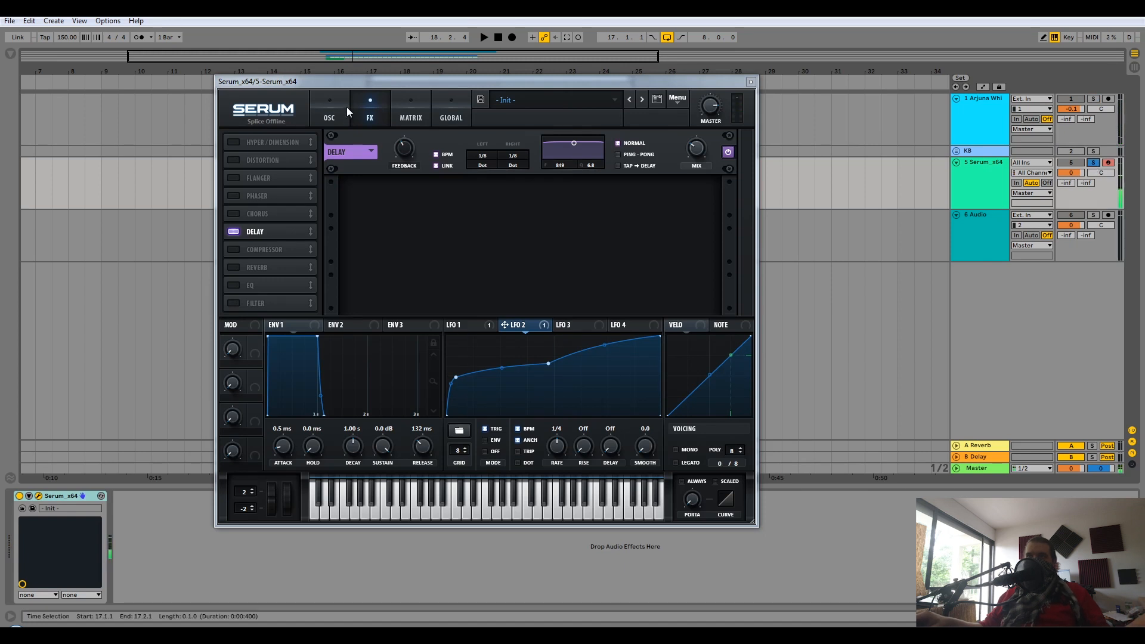
- Lower LFO 1's first peak and shift it slightly earlier, and adjust the dip between its two peaks
click(329, 113)
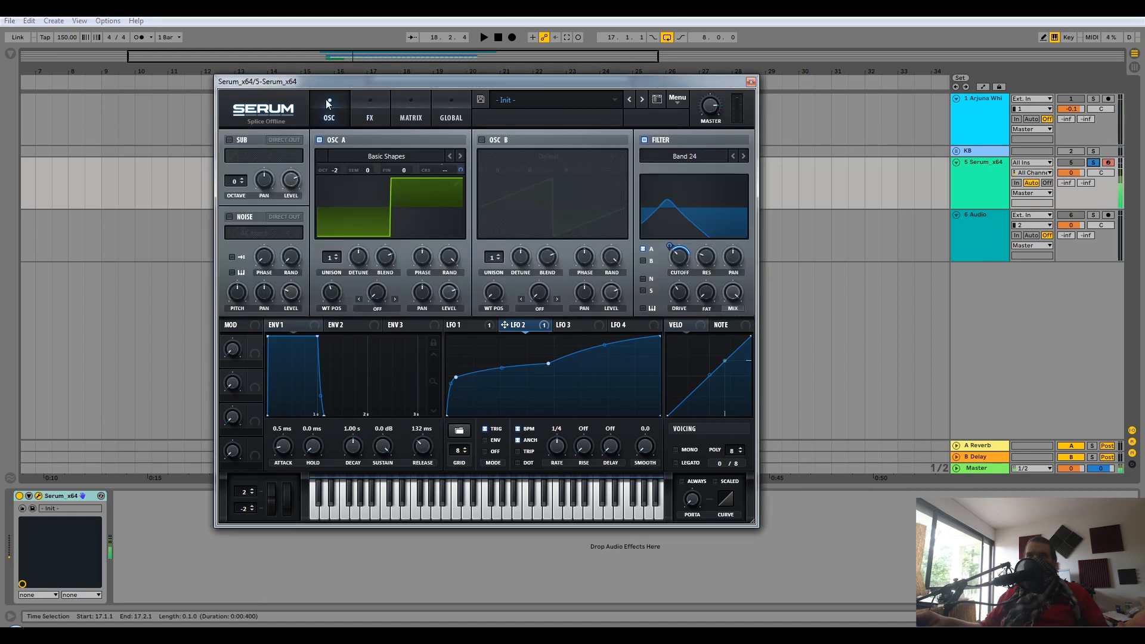
click(451, 324)
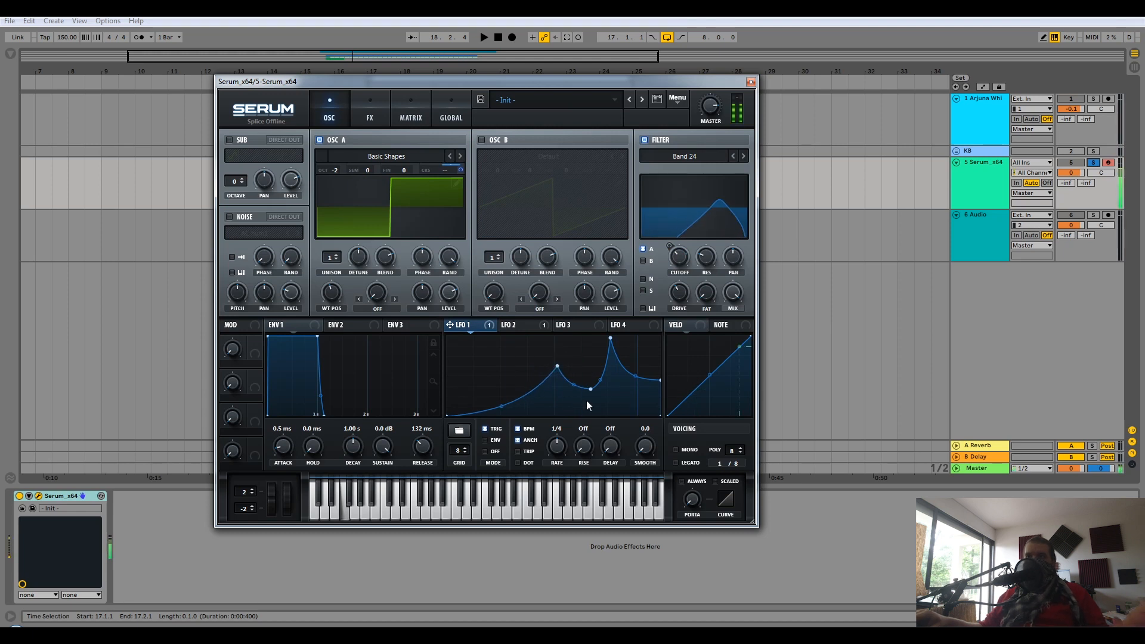
mouse_move(600, 379)
mouse_down()
mouse_move(603, 363)
mouse_move(581, 391)
mouse_up()
- Add a point to LFO 2 just after its middle point and shape a small dip before the final rise
click(516, 325)
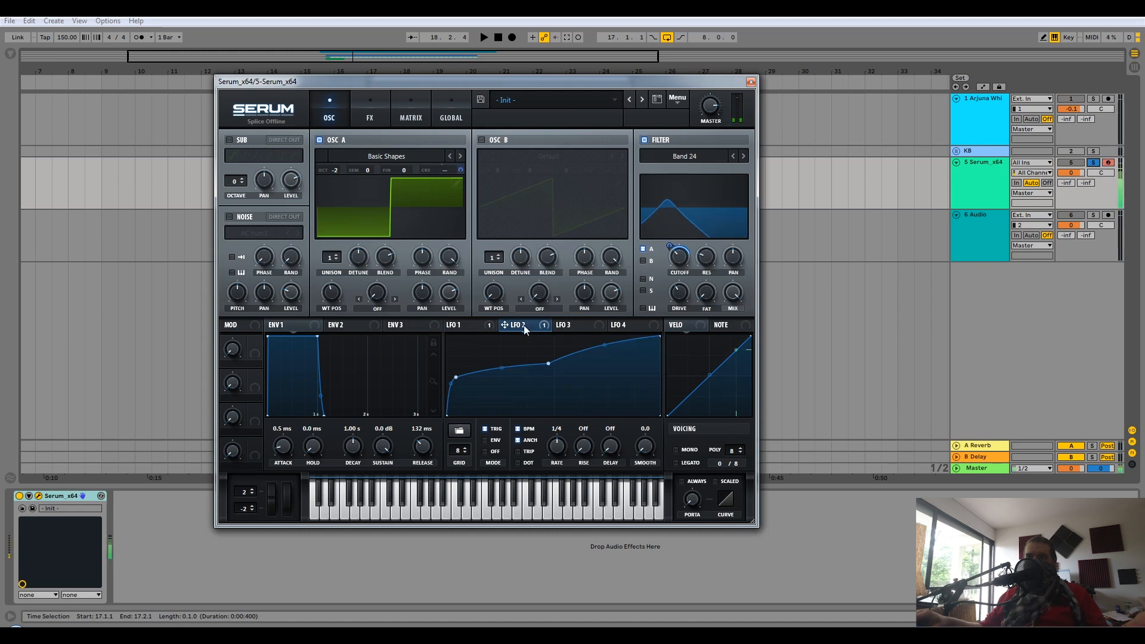
drag(556, 362, 643, 345)
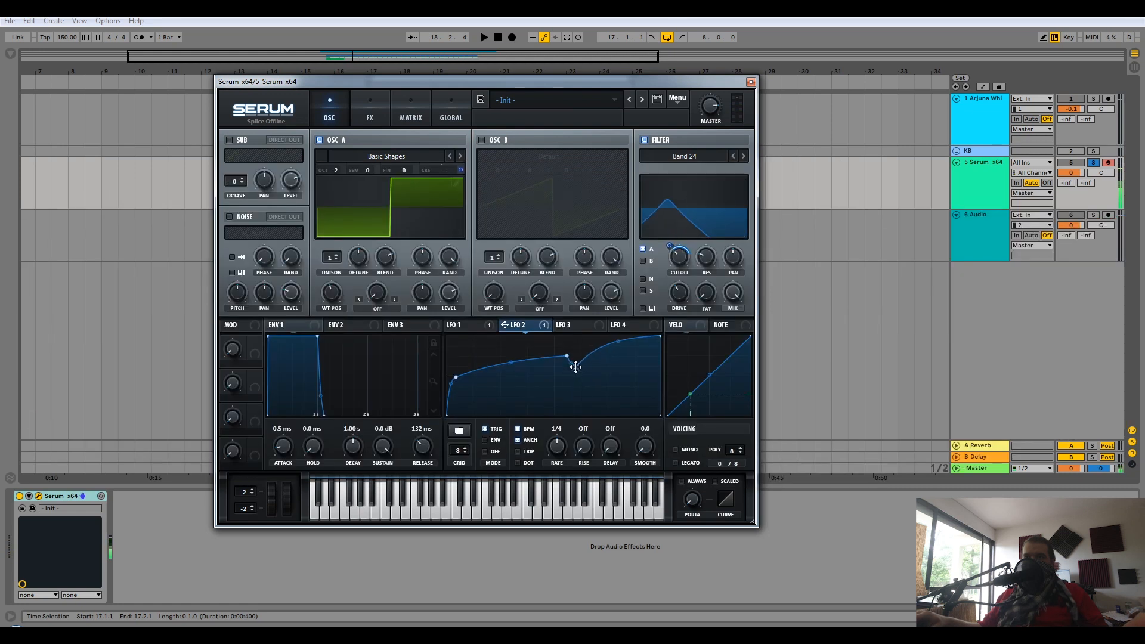
mouse_move(566, 351)
mouse_down()
mouse_move(575, 374)
mouse_move(579, 362)
mouse_up()
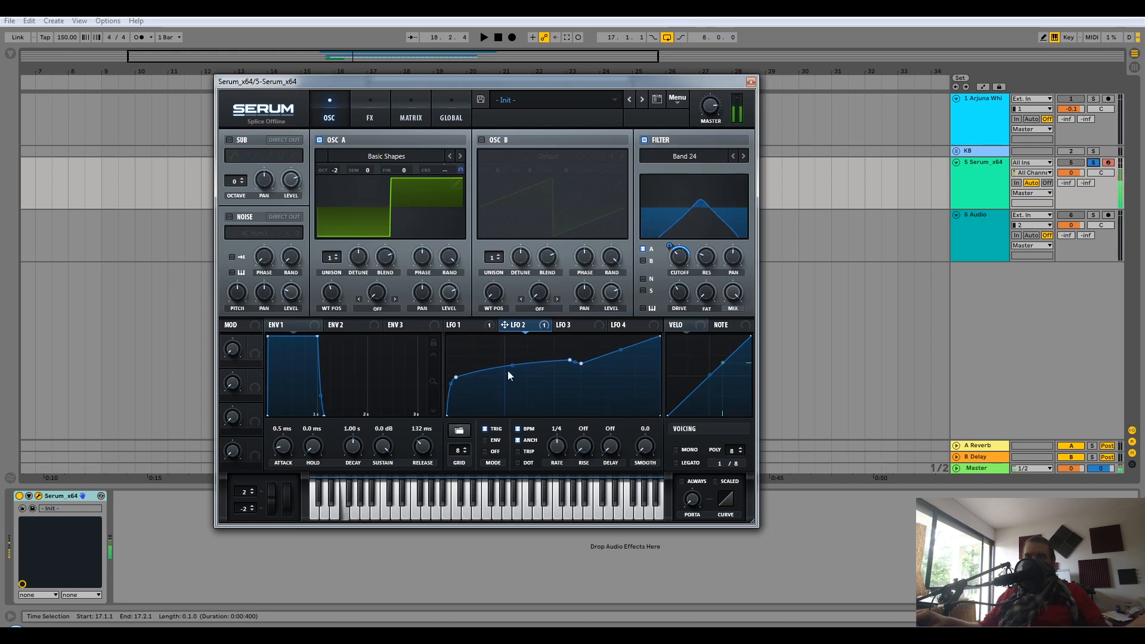
drag(581, 364, 625, 345)
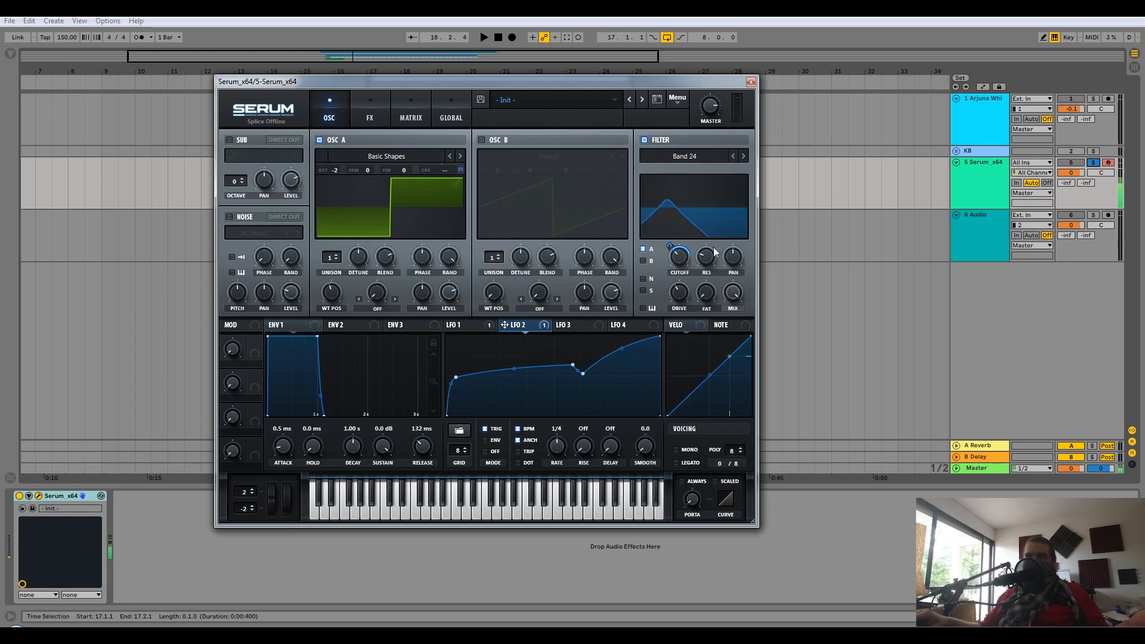
- Straighten LFO 2's final rise with a slightly lower end point, and raise the point just before the dip
mouse_move(712, 249)
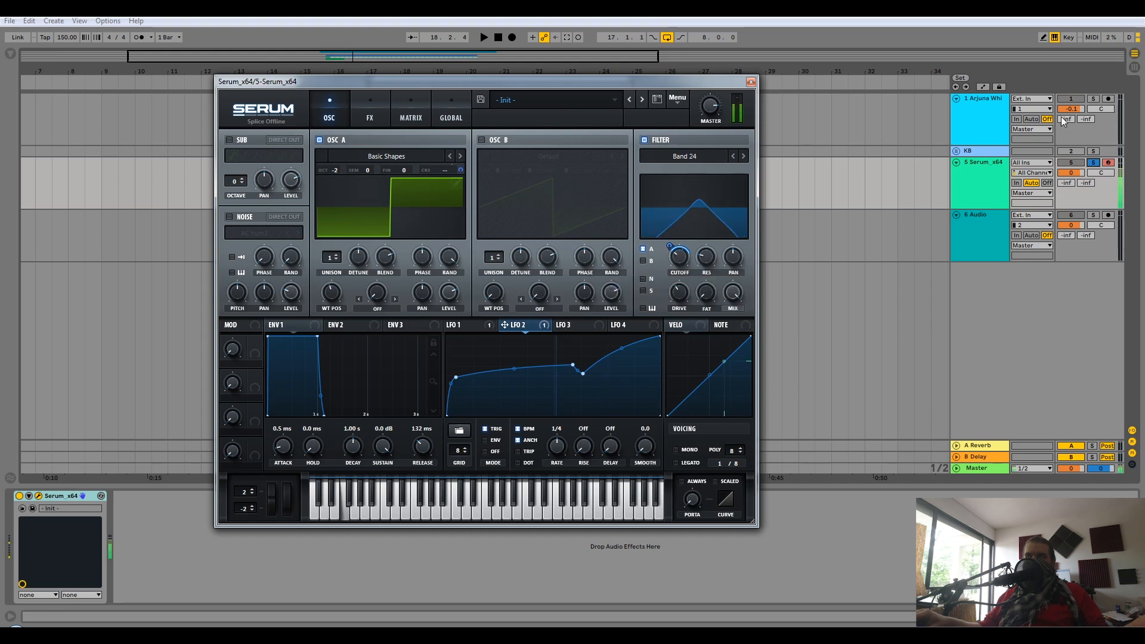
click(371, 110)
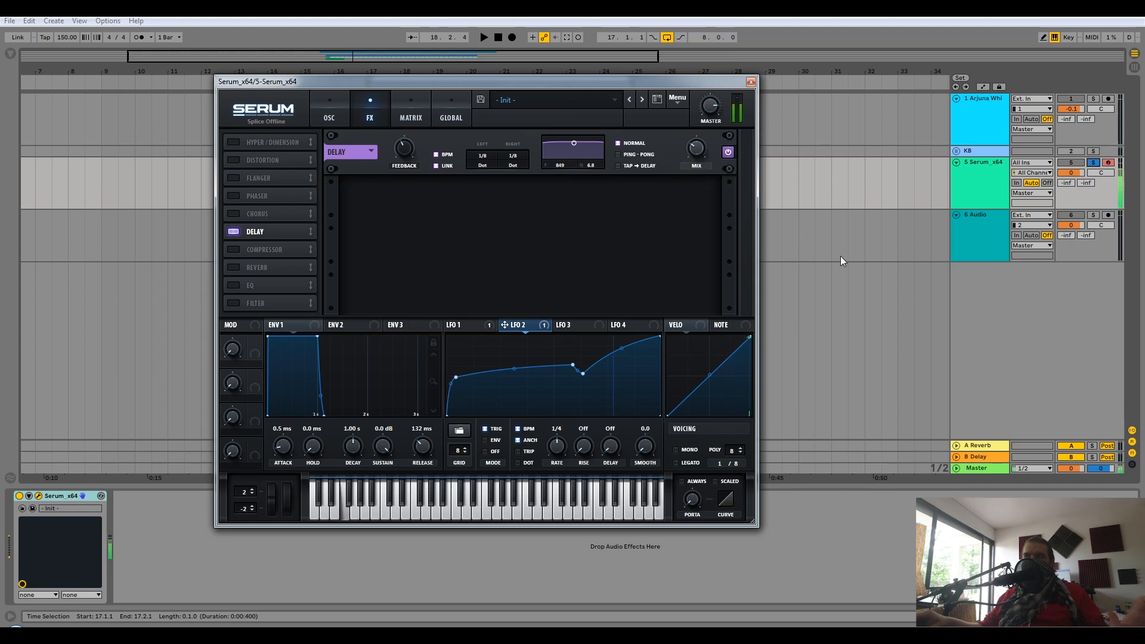
click(319, 107)
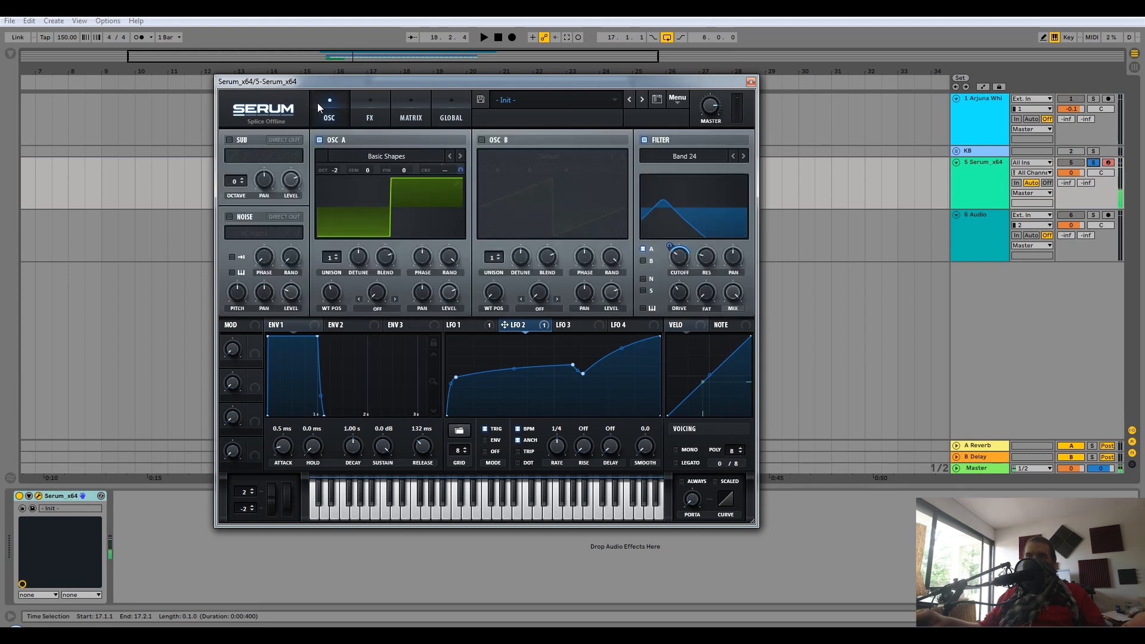
mouse_move(683, 263)
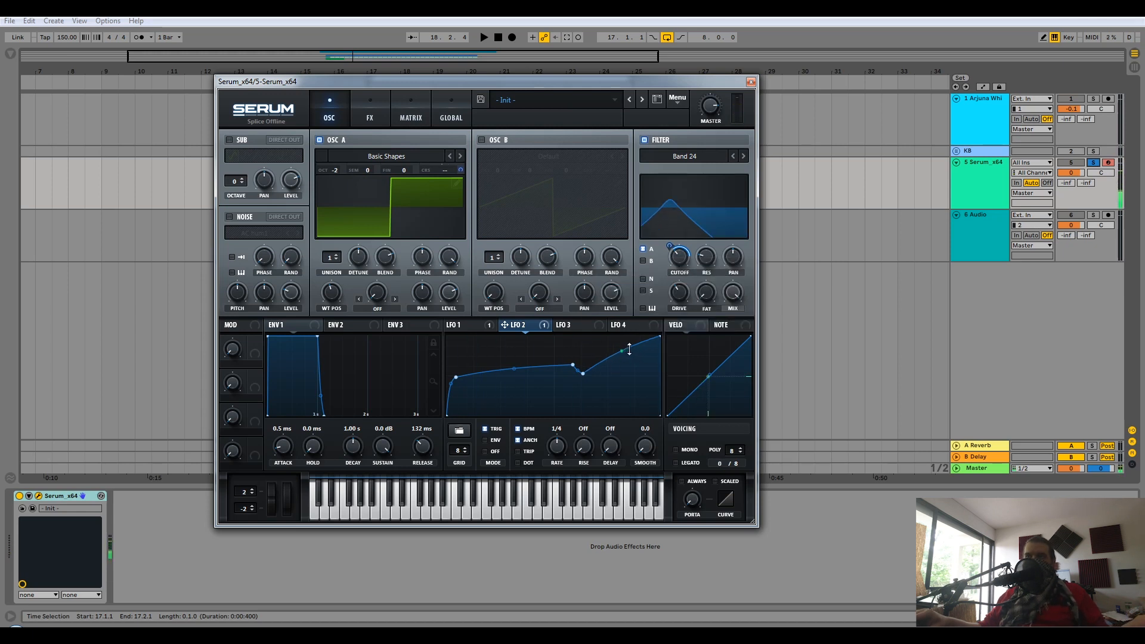
drag(663, 343, 665, 339)
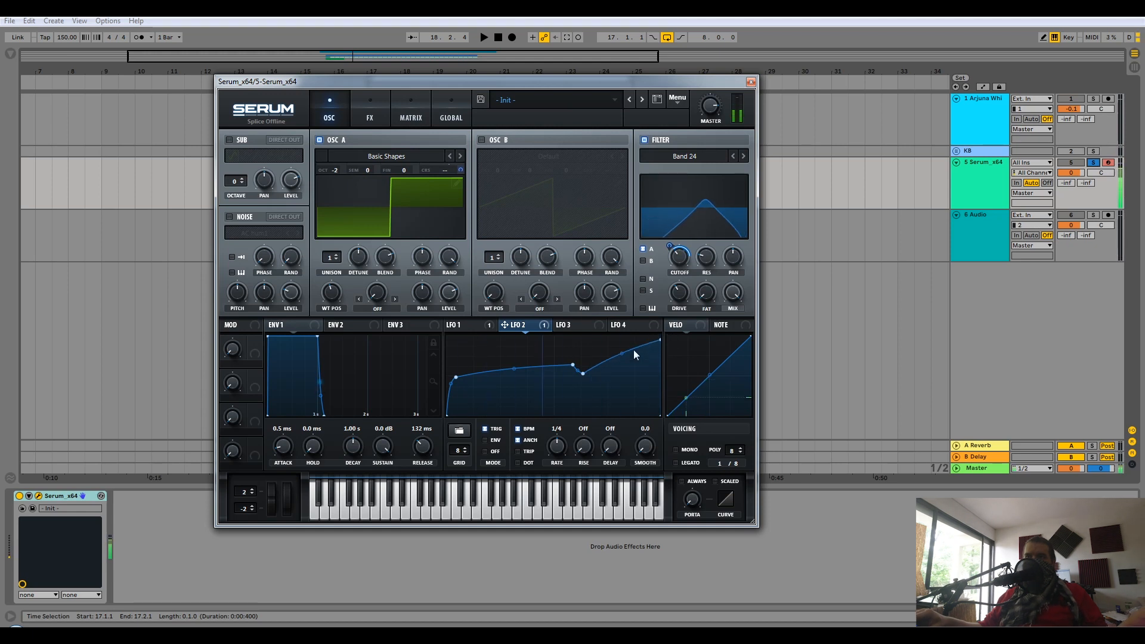
mouse_move(572, 365)
mouse_down()
mouse_move(577, 352)
mouse_move(571, 361)
mouse_up()
- Try oscillator A at octaves -3 and -1, and return it to -2
drag(334, 170, 328, 189)
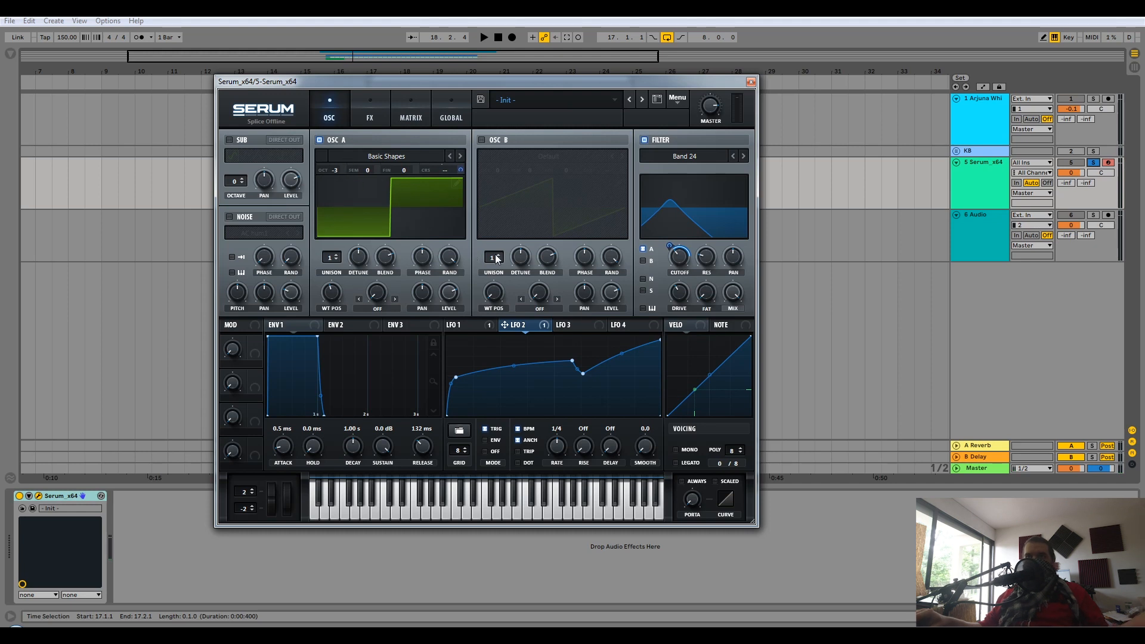
scroll(335, 173, up, 2)
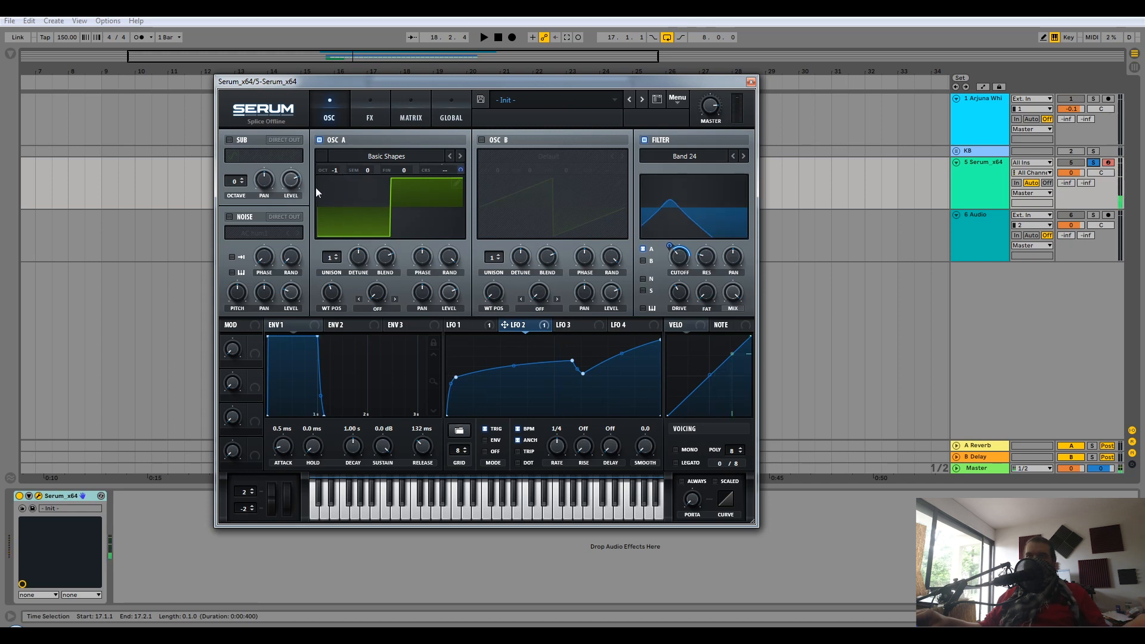
scroll(332, 169, down, 1)
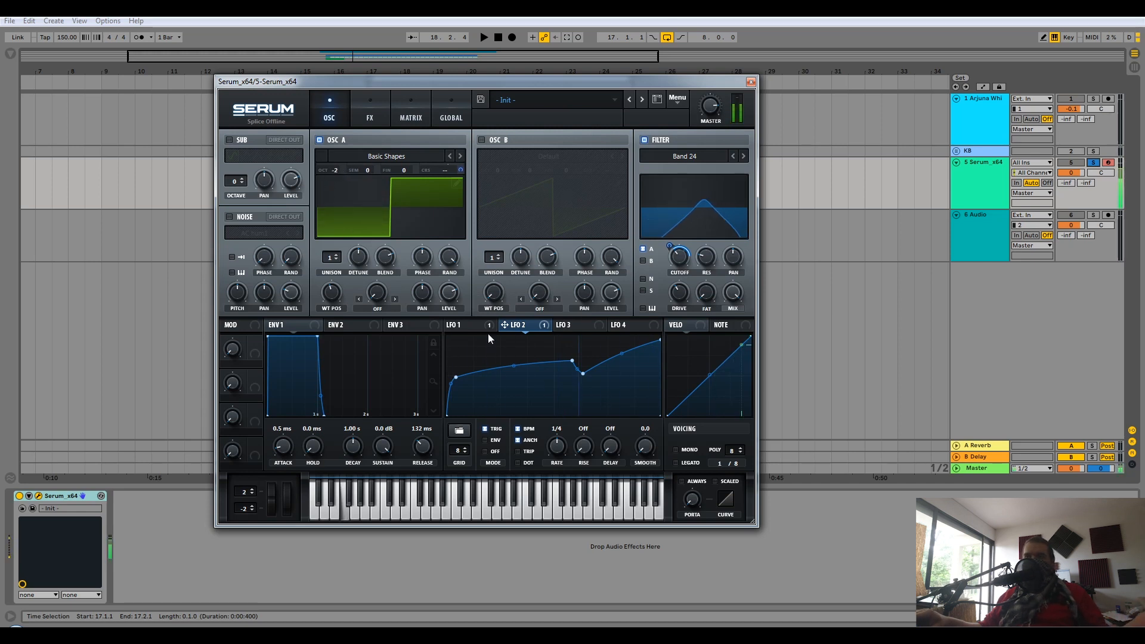
- Move LFO 2's point before the dip slightly later and higher, and compare the Serum sound with the soloed sample track
drag(572, 361, 576, 359)
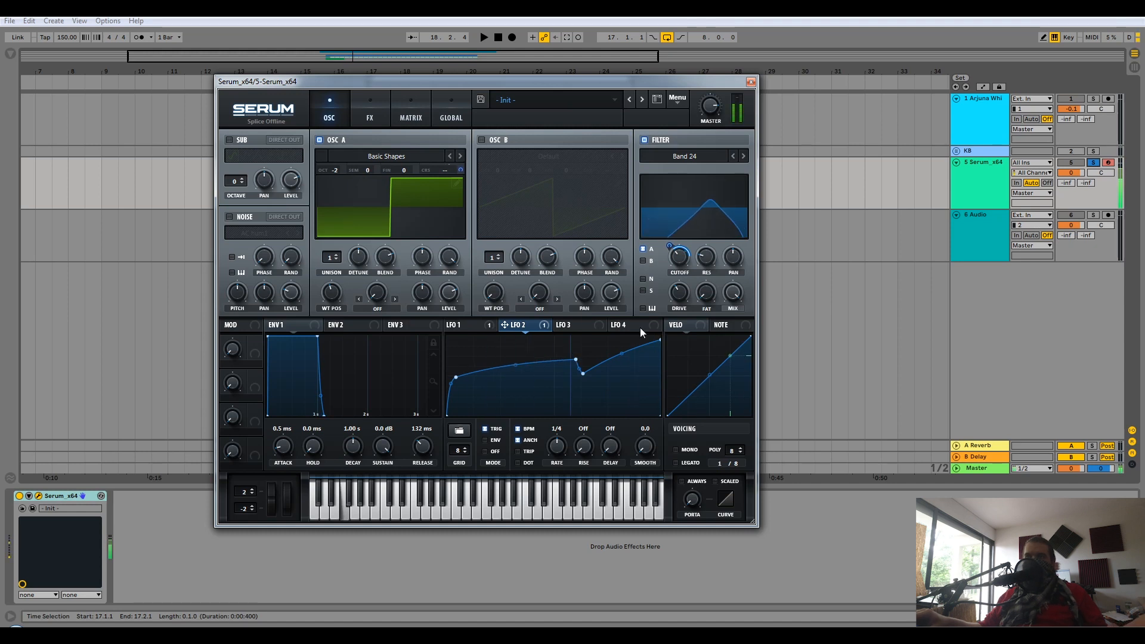
click(765, 115)
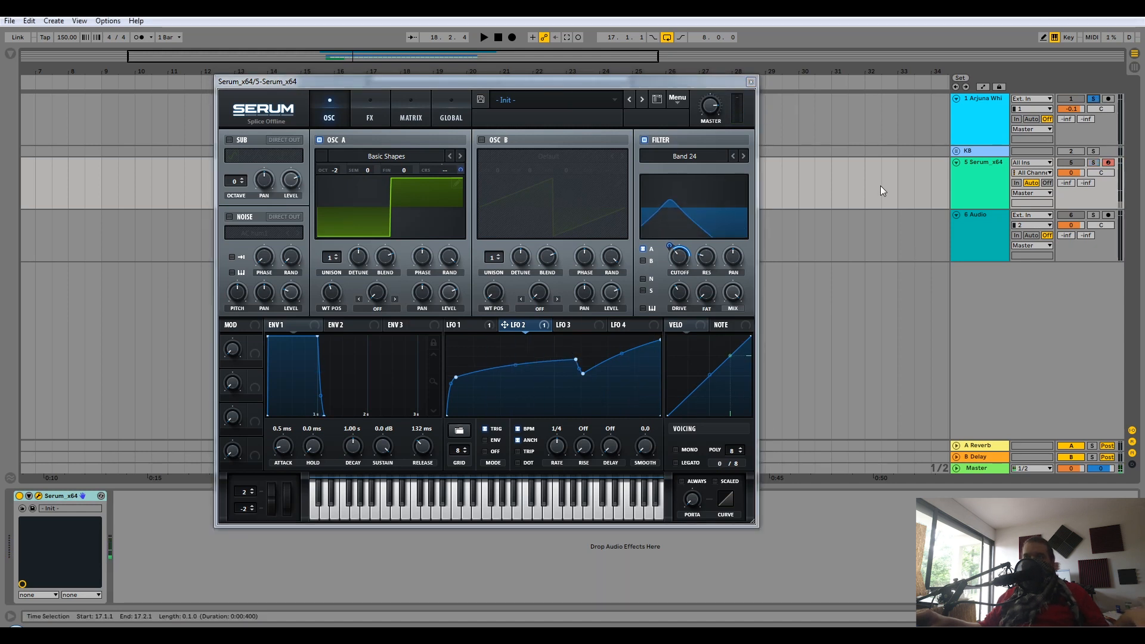
key(space)
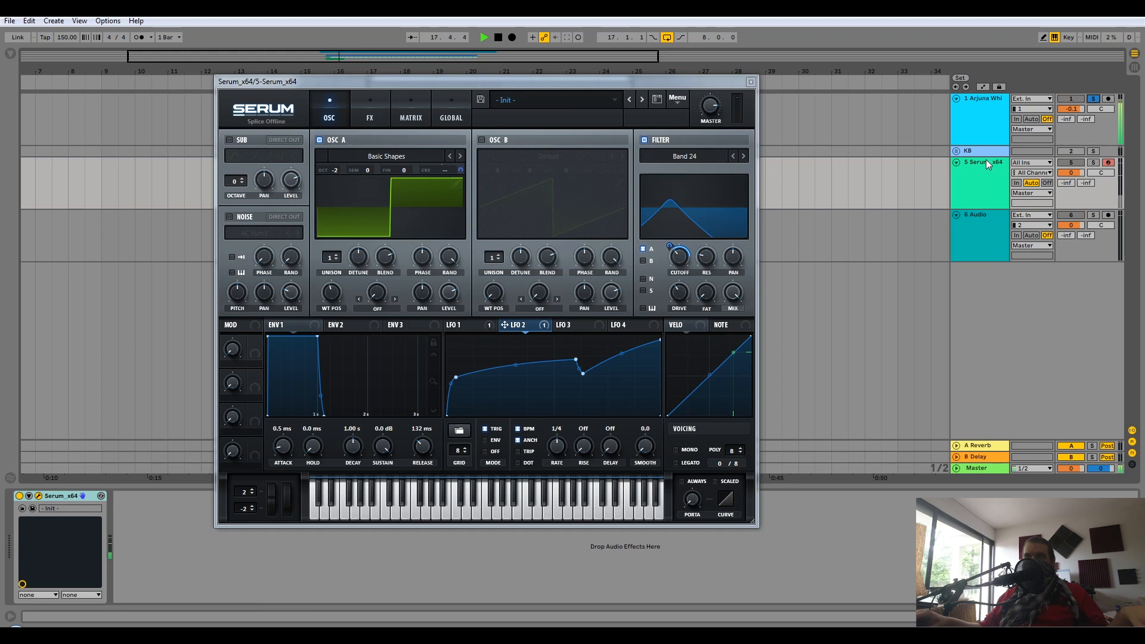
key(space)
key(Up)
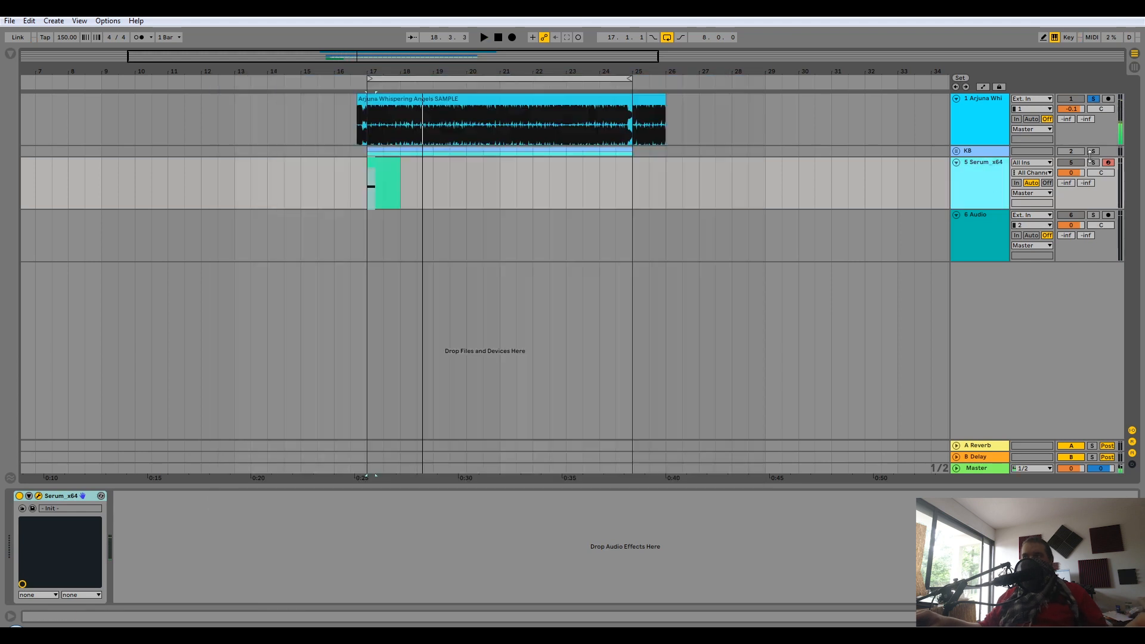
click(1093, 163)
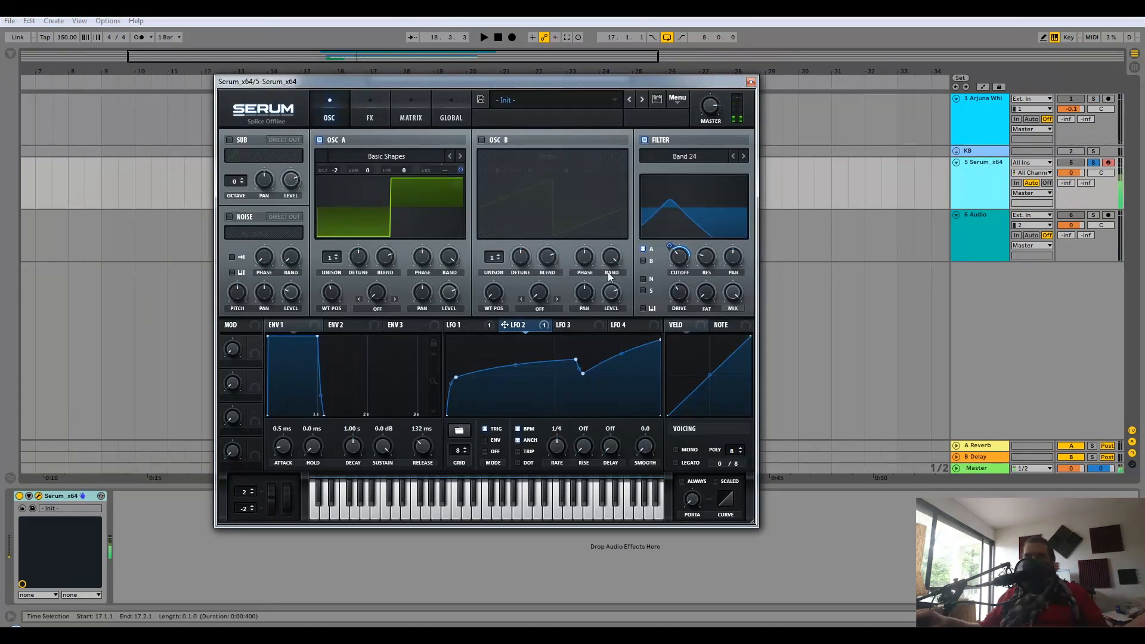